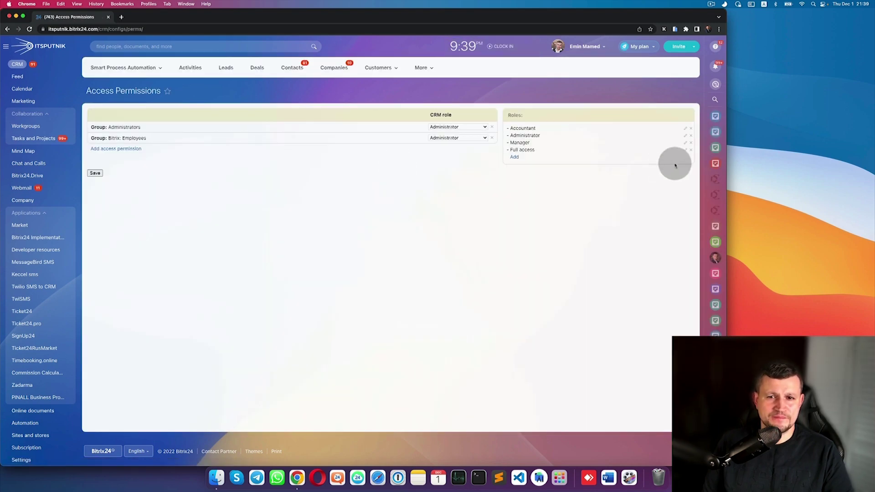
left_click_drag(523, 115, 507, 117)
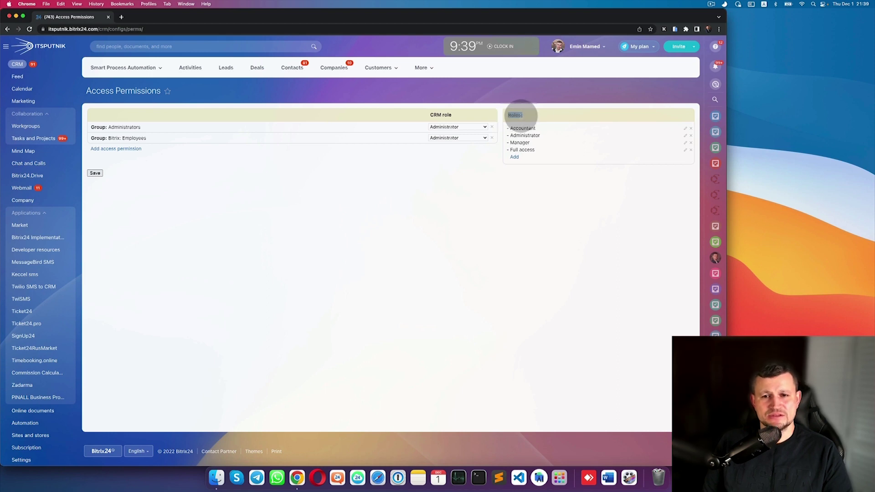
left_click(519, 157)
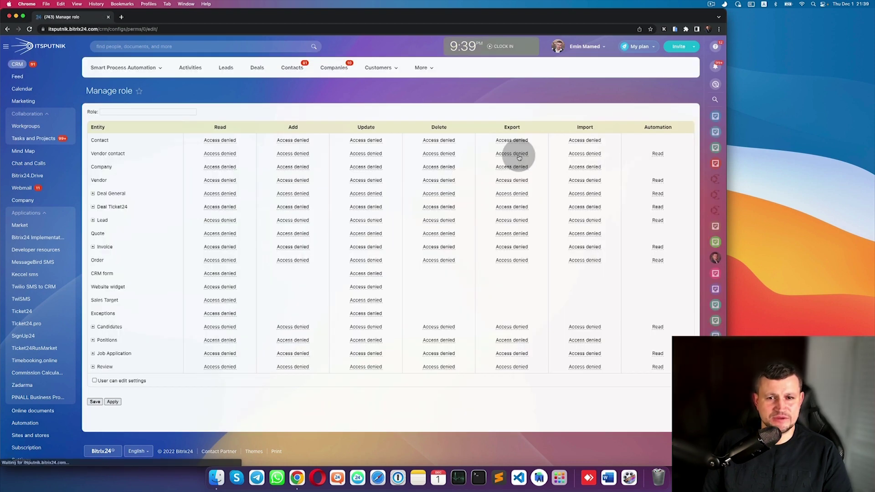
left_click(7, 28)
left_click(532, 149)
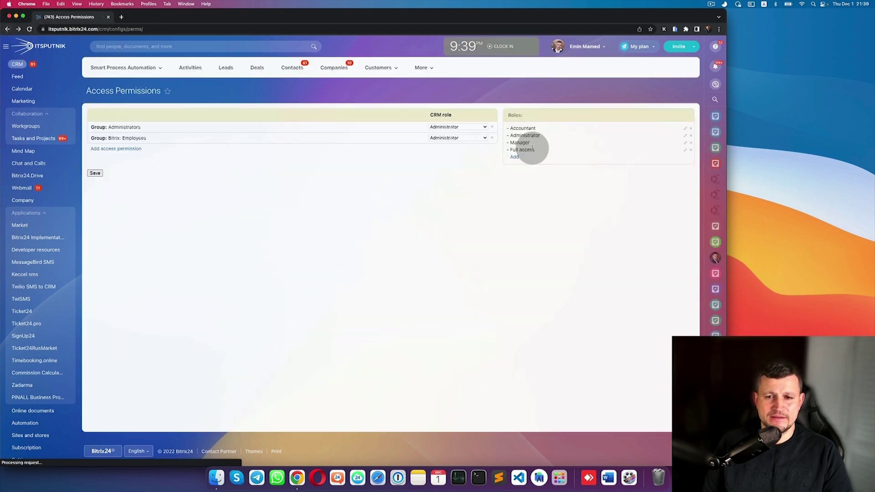
Add a new CRM role and name it Sales.
left_click(518, 156)
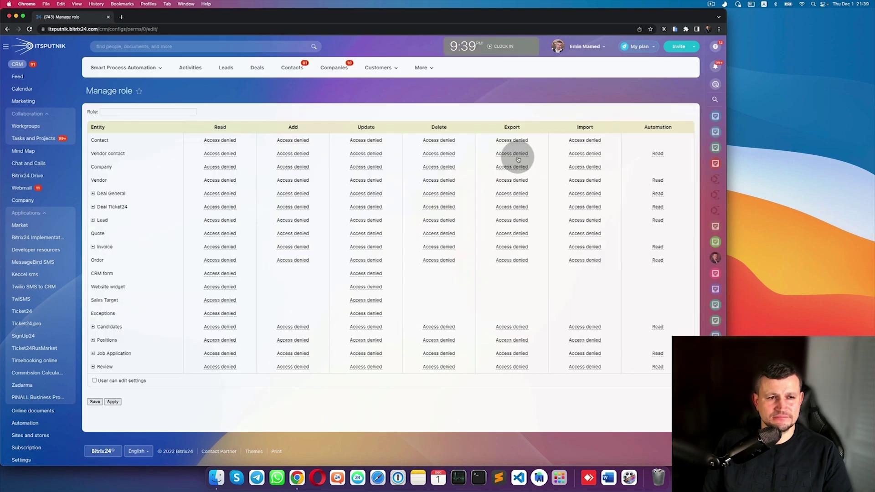
left_click(183, 112)
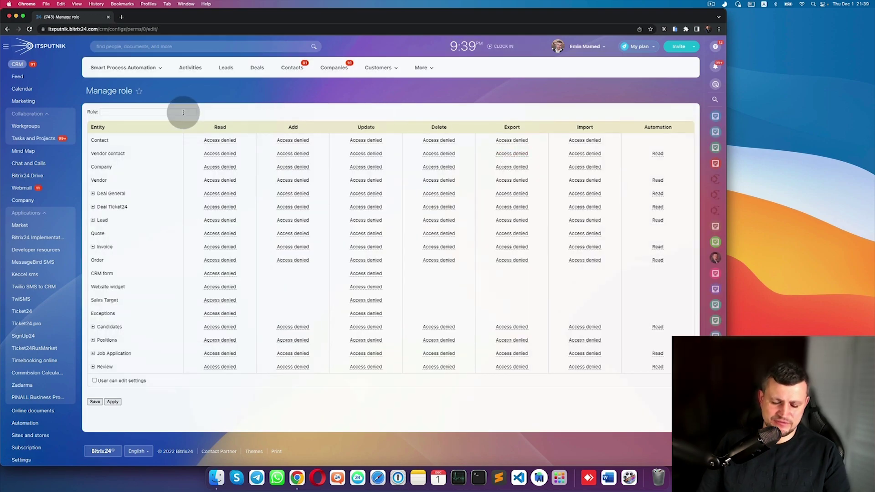
type("Sales")
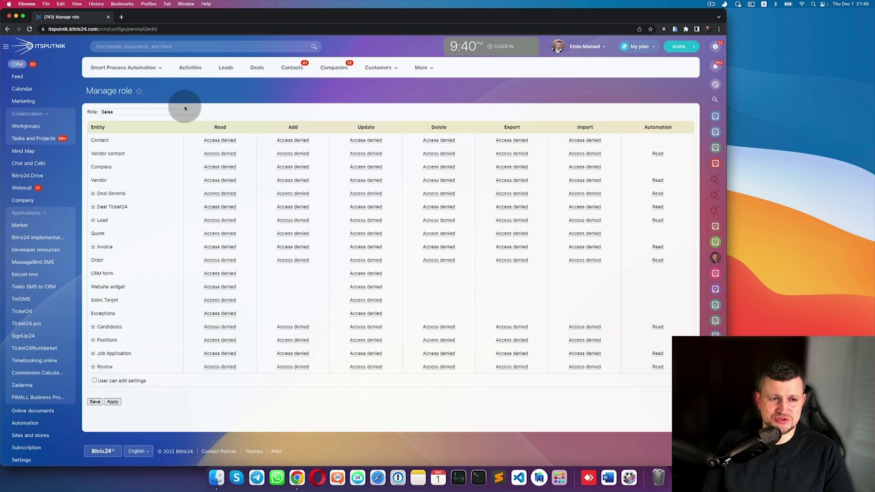
Set the Read and Add permissions for the Contact entity to All.
left_click(213, 141)
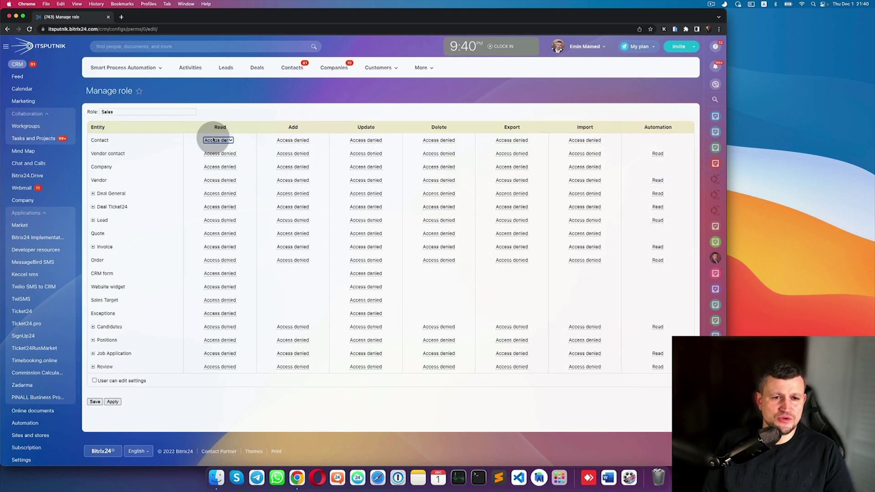
left_click(214, 140)
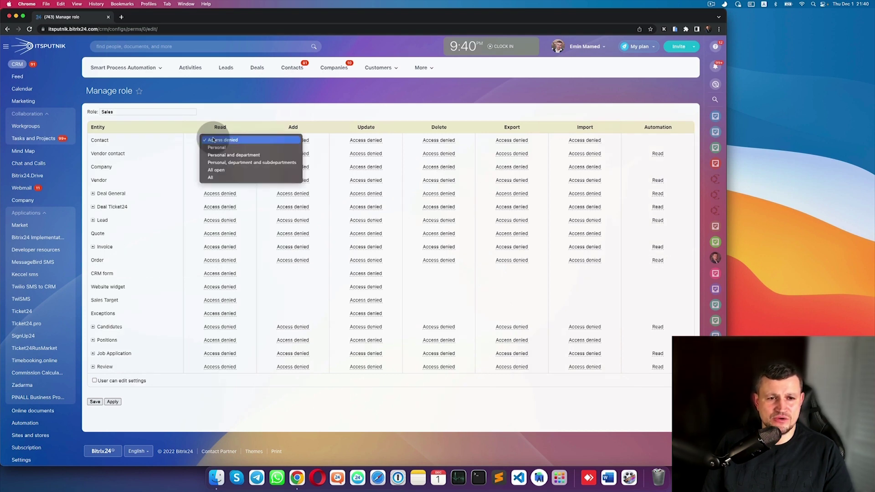
left_click(204, 128)
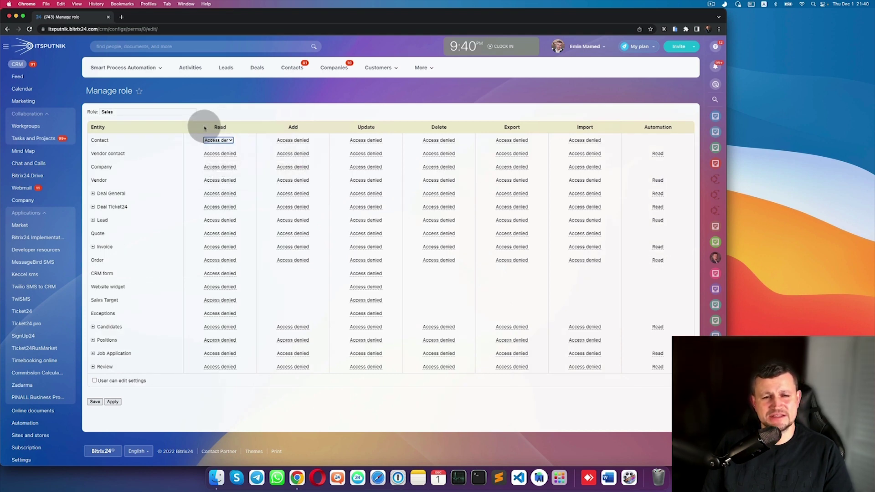
left_click(226, 142)
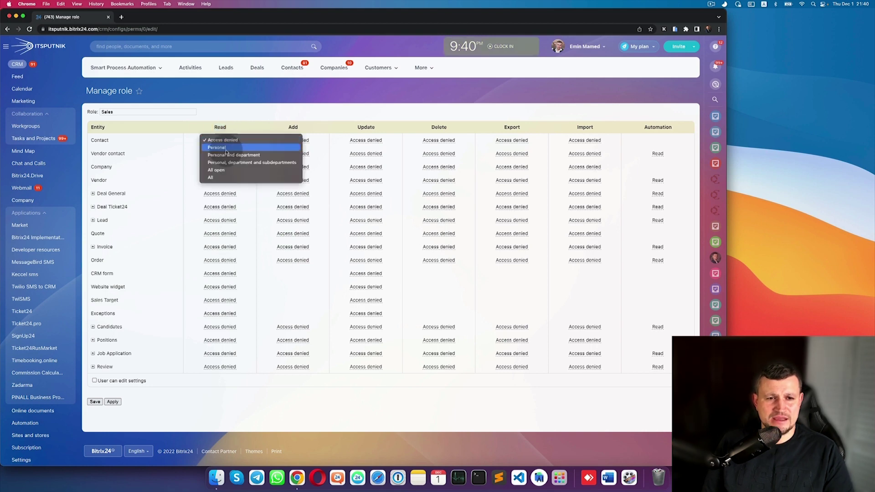
left_click(227, 178)
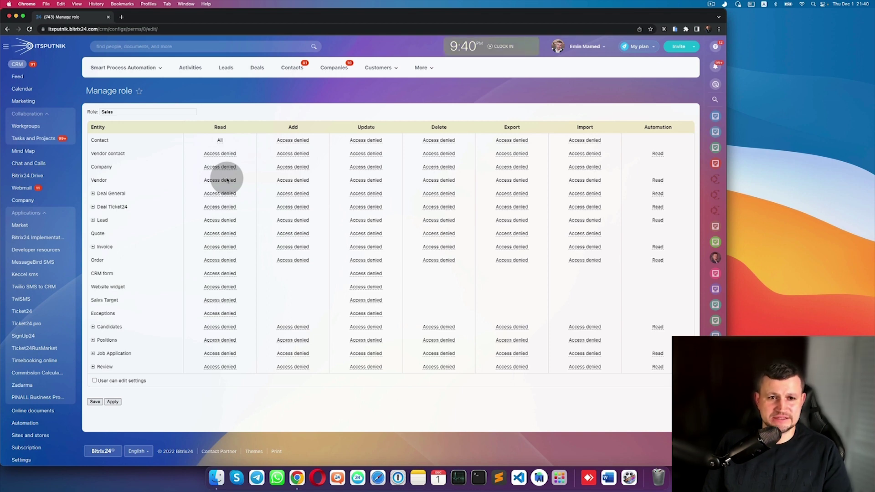
left_click(286, 142)
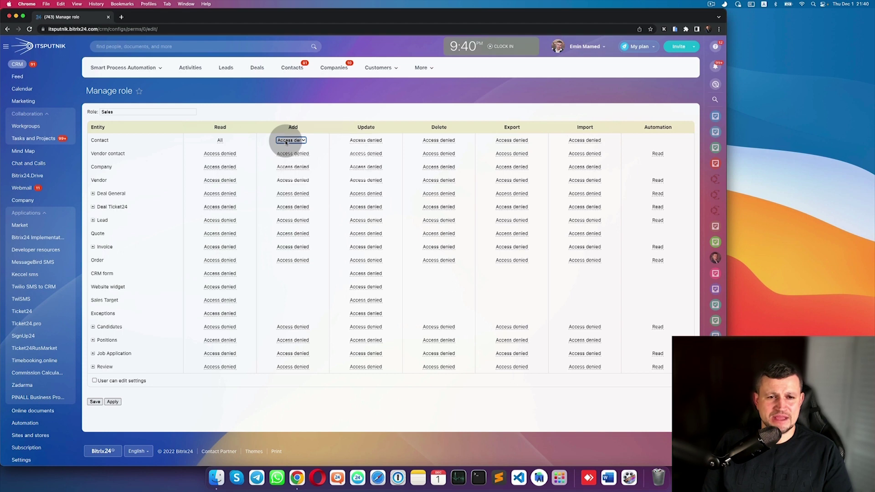
left_click(291, 140)
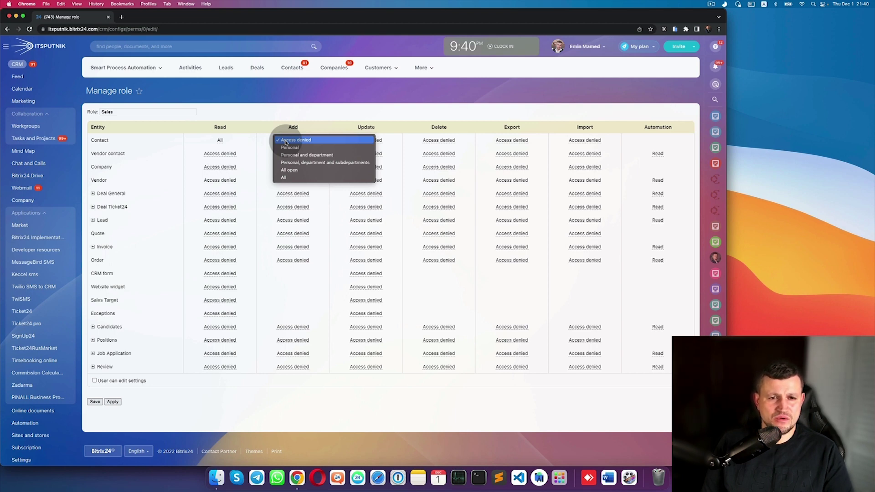
left_click(294, 177)
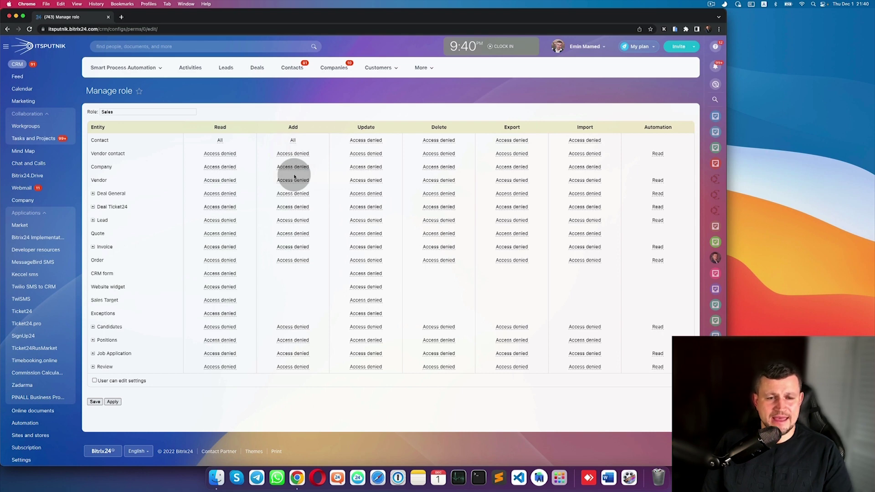
Set the Update permission for the Contact entity to Personal.
double_click(359, 126)
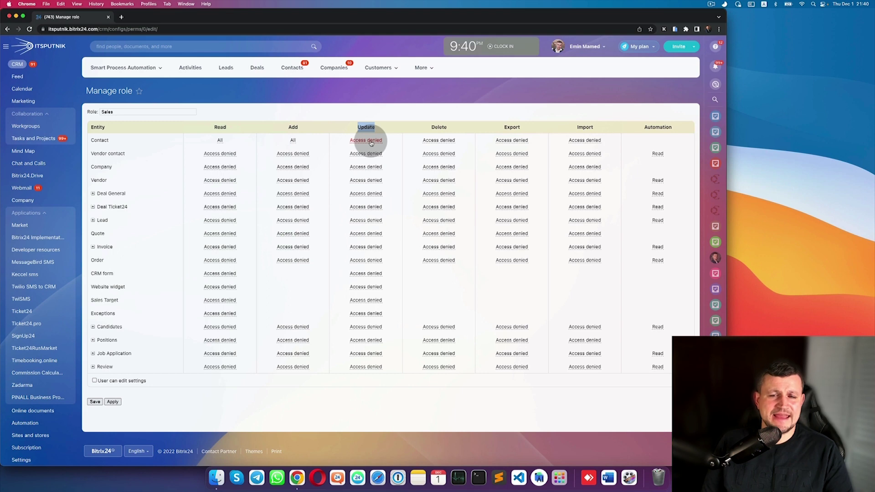
left_click(371, 142)
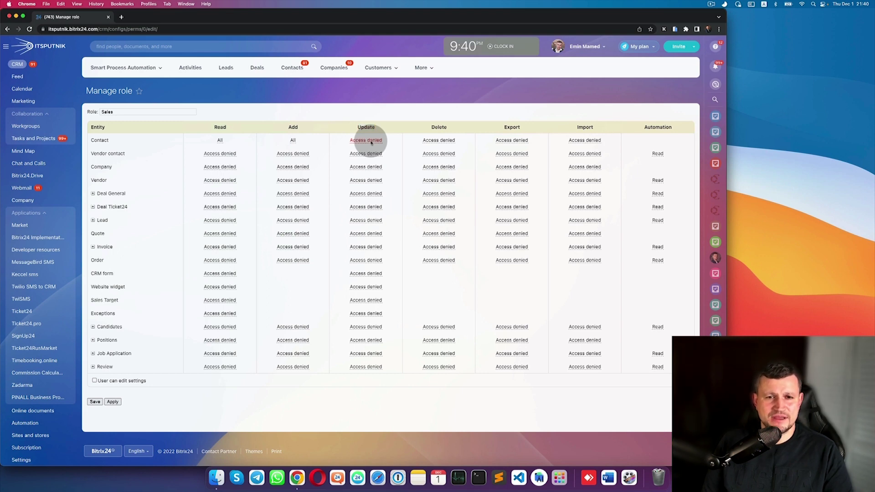
left_click(371, 142)
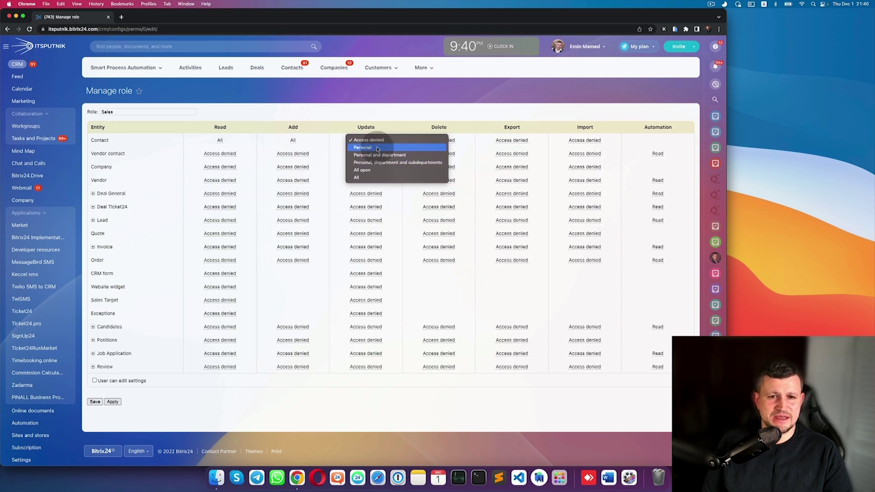
left_click(378, 149)
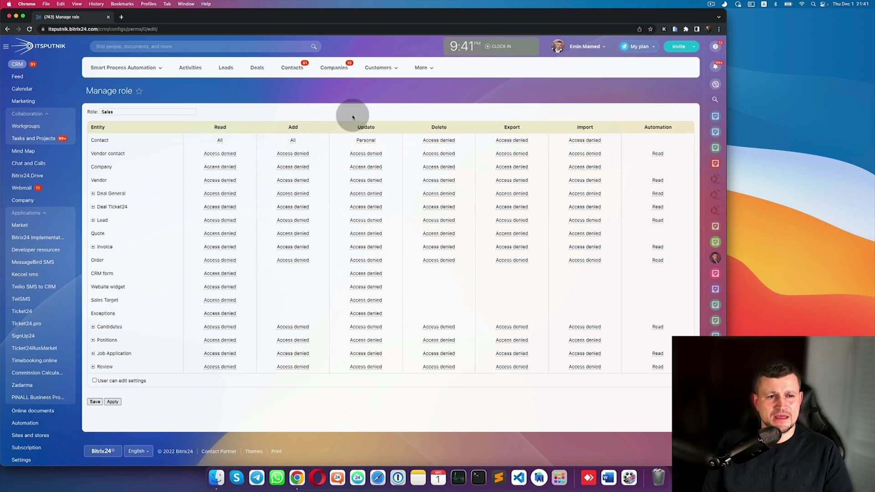
For the Company entity, set the Read and Add permissions to All and the Update permission to Personal.
left_click(218, 168)
left_click(218, 168)
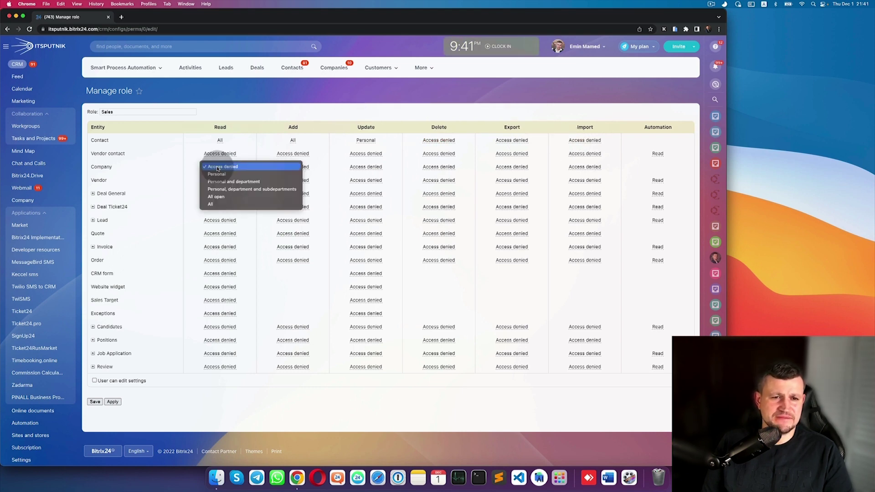
left_click(215, 204)
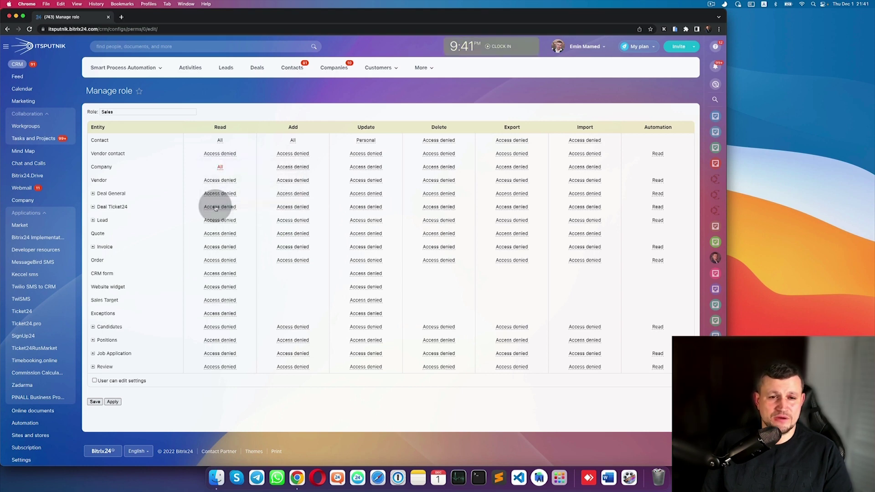
left_click(294, 168)
left_click(295, 168)
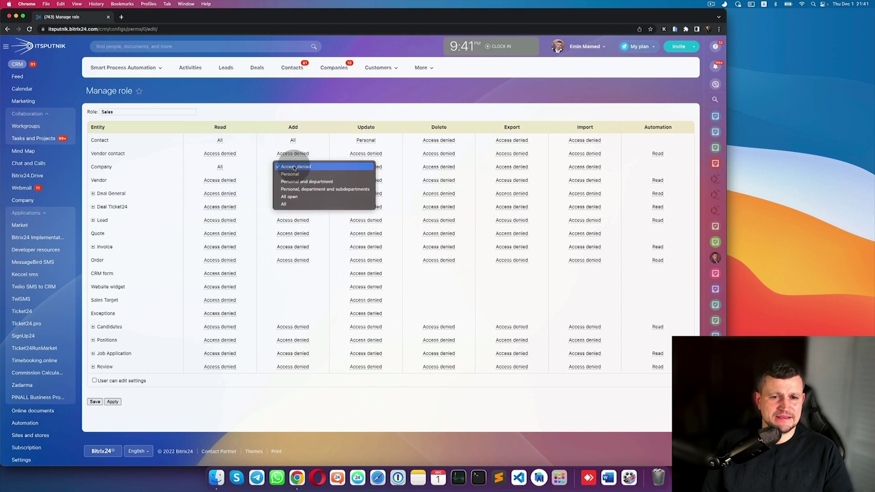
left_click(297, 204)
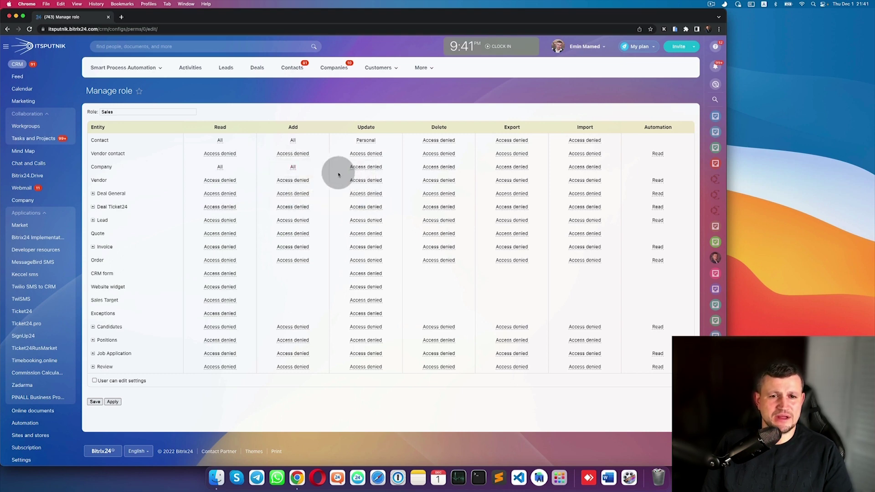
left_click(364, 167)
left_click(364, 168)
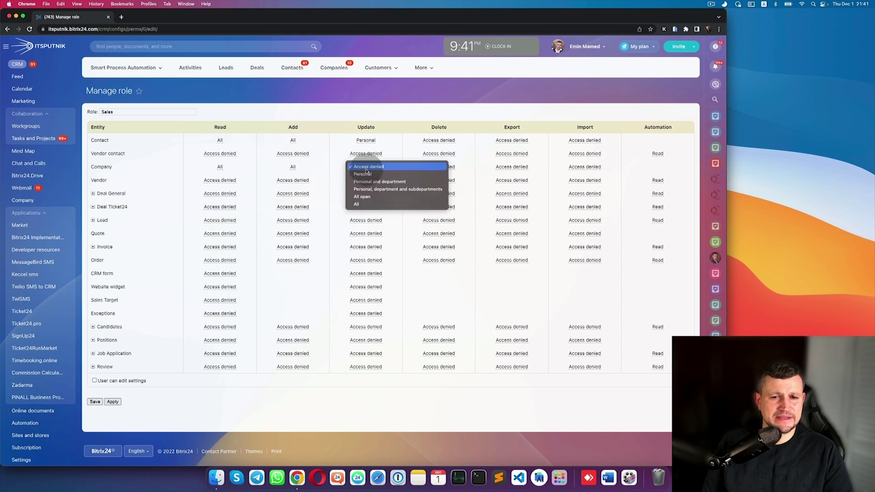
left_click(368, 174)
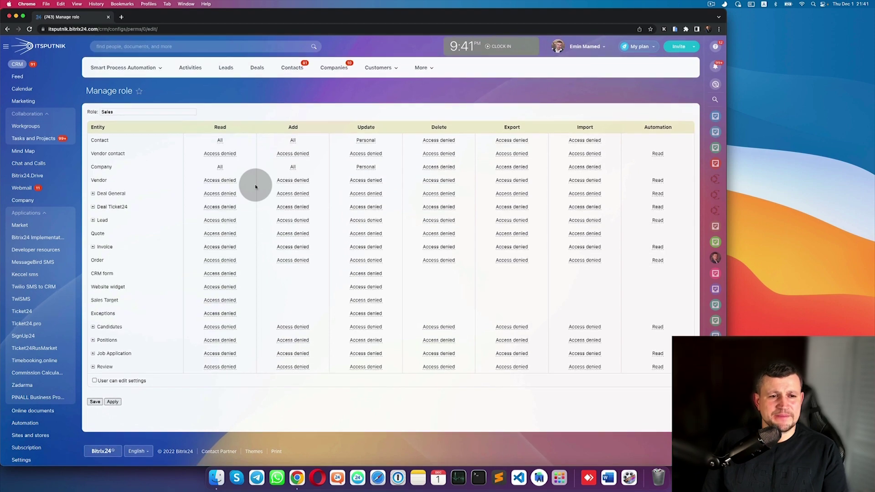
Set the Read and Add permissions for the Lead entity as a whole to Personal.
left_click(93, 220)
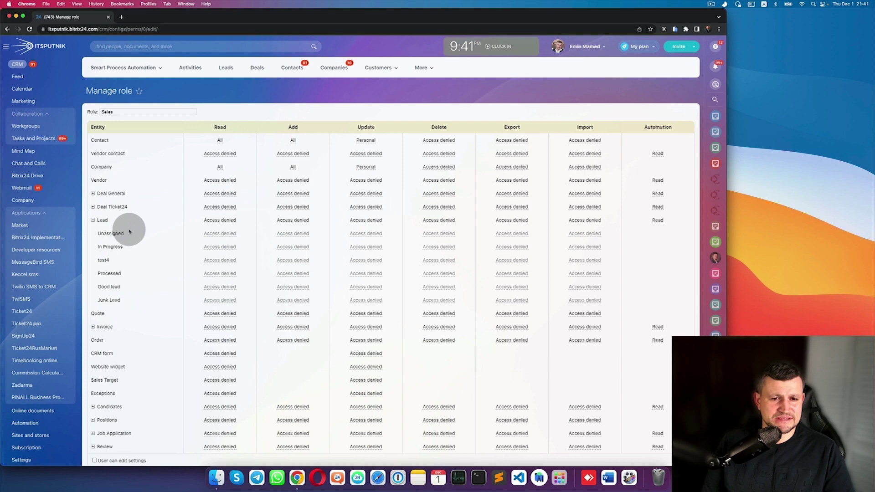
scroll(123, 227, "down", 1)
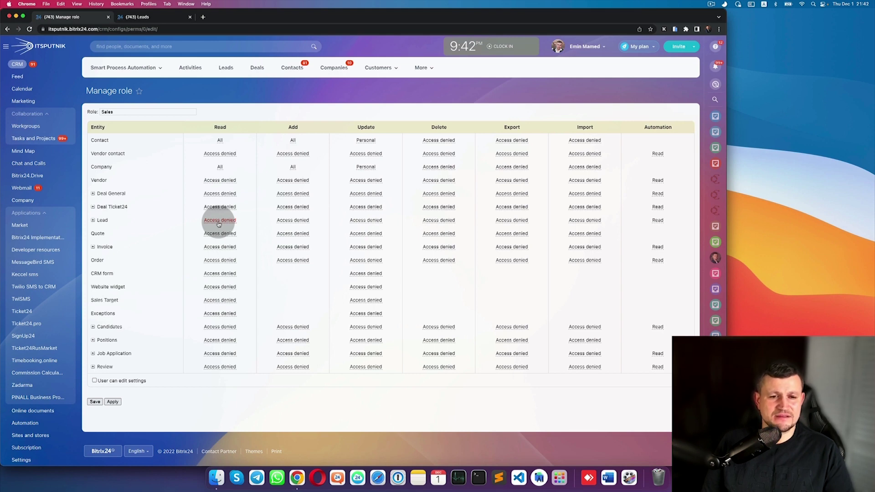
left_click(219, 223)
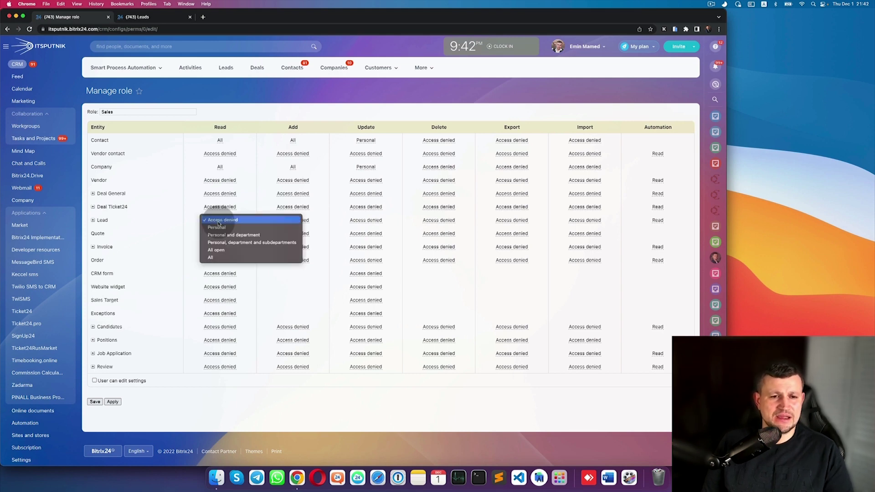
left_click(222, 228)
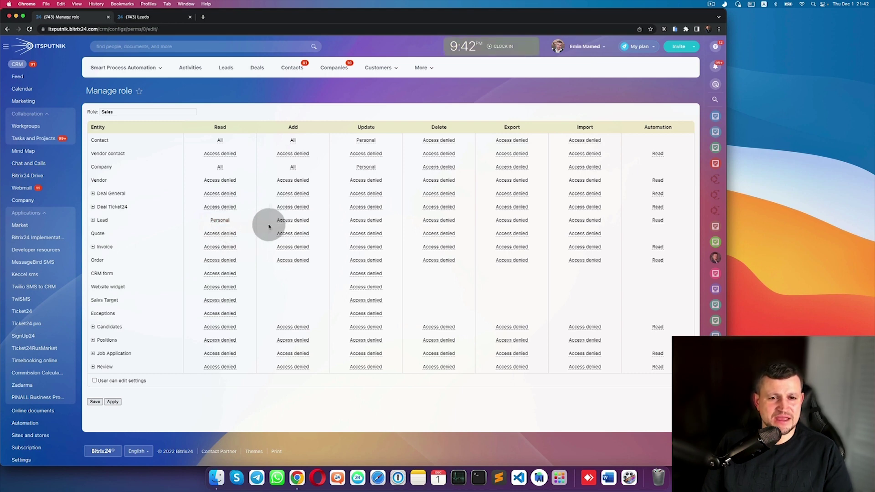
left_click(293, 224)
left_click(294, 225)
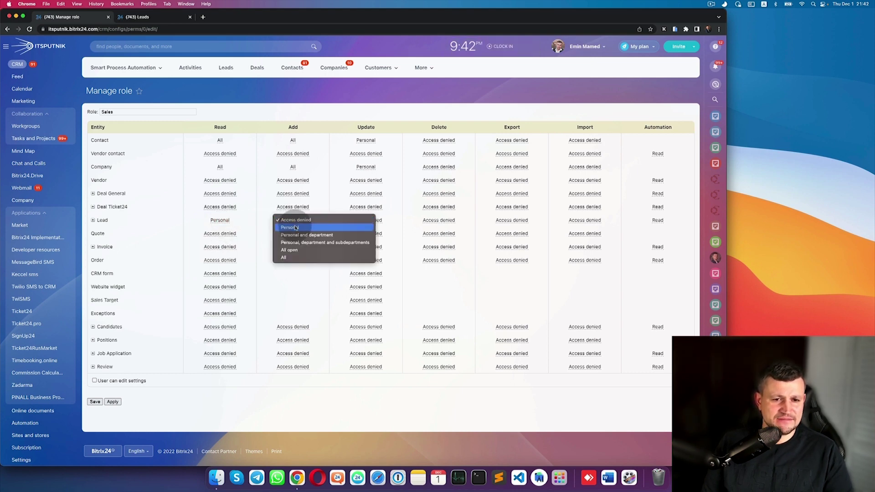
left_click(296, 227)
Set the Update and Delete permissions for the Lead entity to Personal.
left_click(366, 221)
left_click(367, 224)
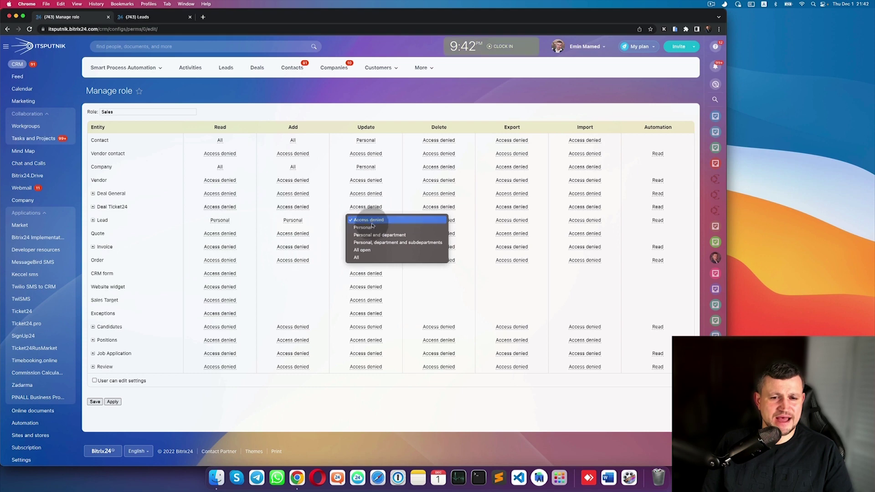
left_click(373, 228)
left_click(445, 222)
left_click(445, 222)
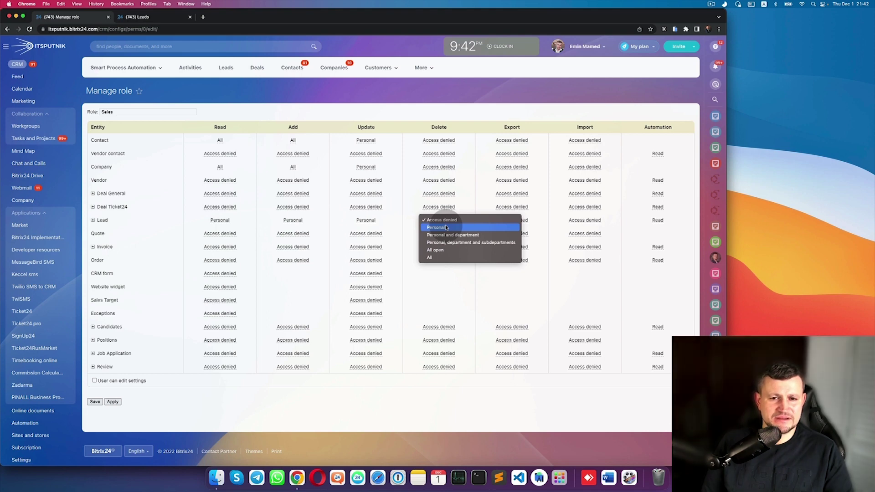
left_click(447, 228)
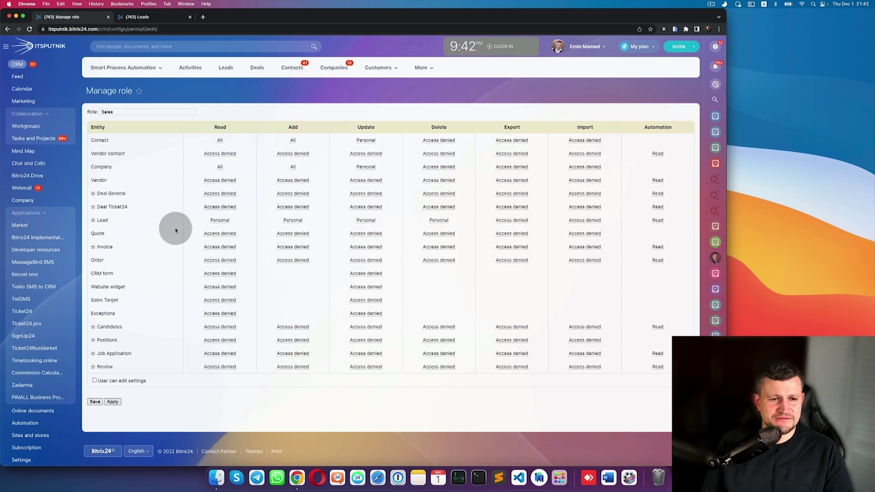
Set the Read, Add and Update permissions for the Invoice entity as a whole to Personal.
left_click(93, 248)
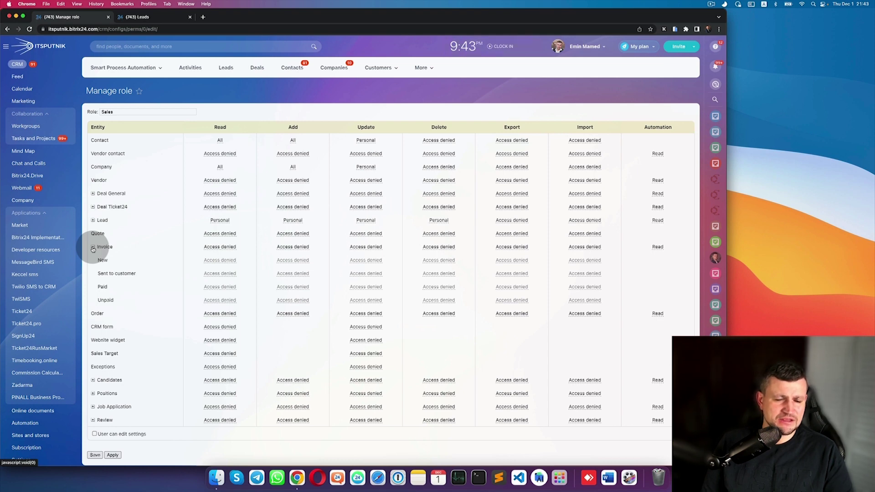
left_click(223, 248)
left_click(221, 256)
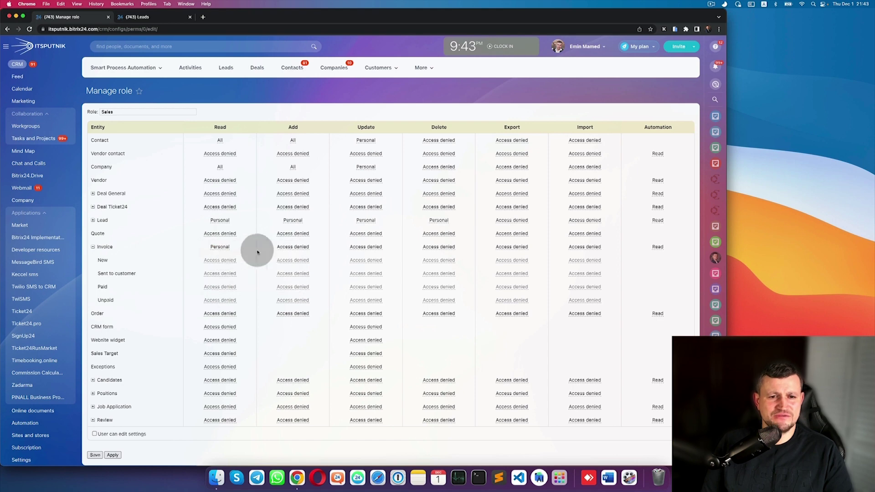
left_click(301, 248)
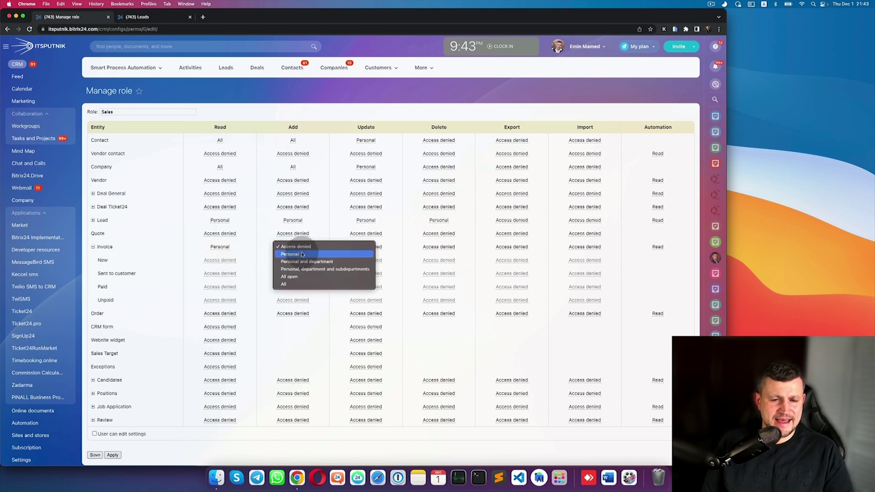
left_click(303, 255)
left_click(372, 249)
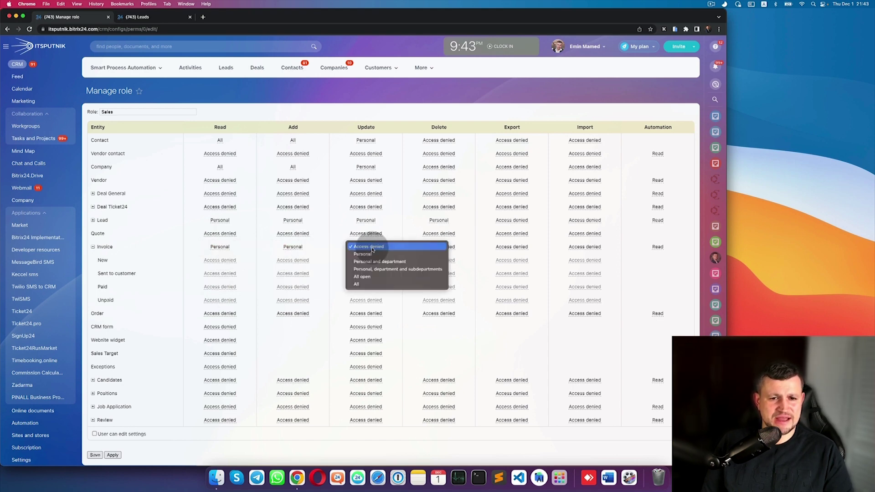
left_click(373, 254)
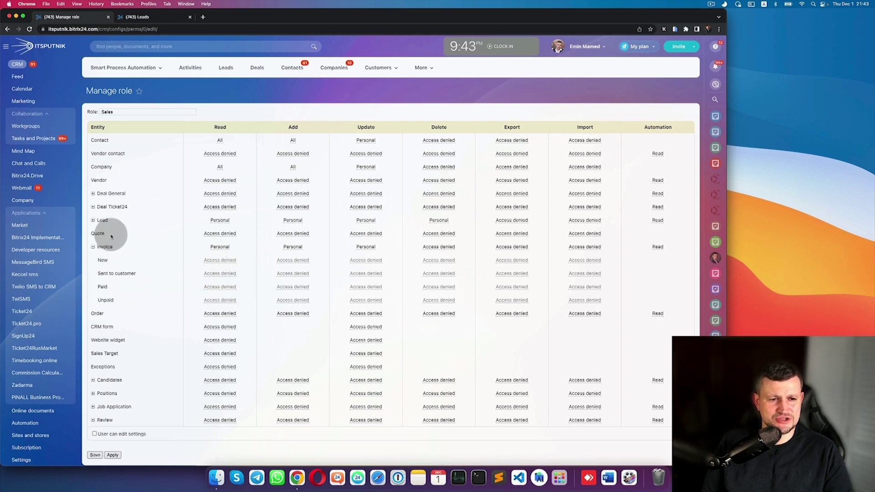
left_click(94, 247)
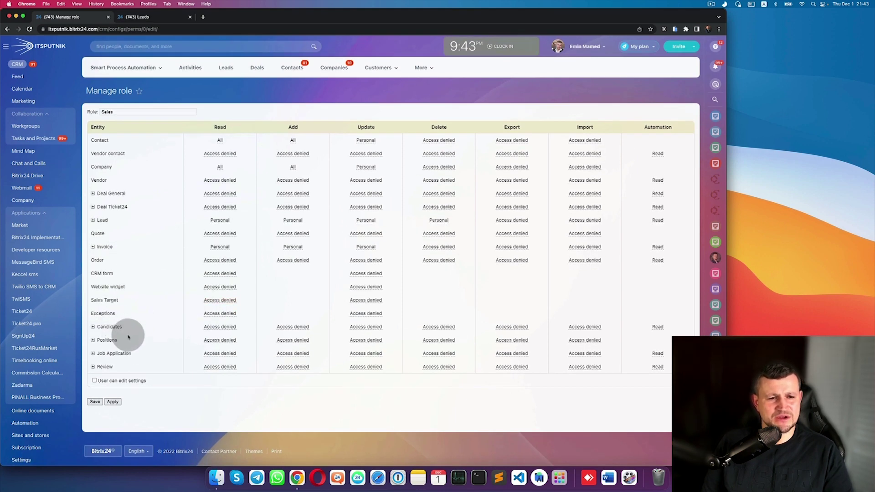
left_click_drag(119, 369, 97, 333)
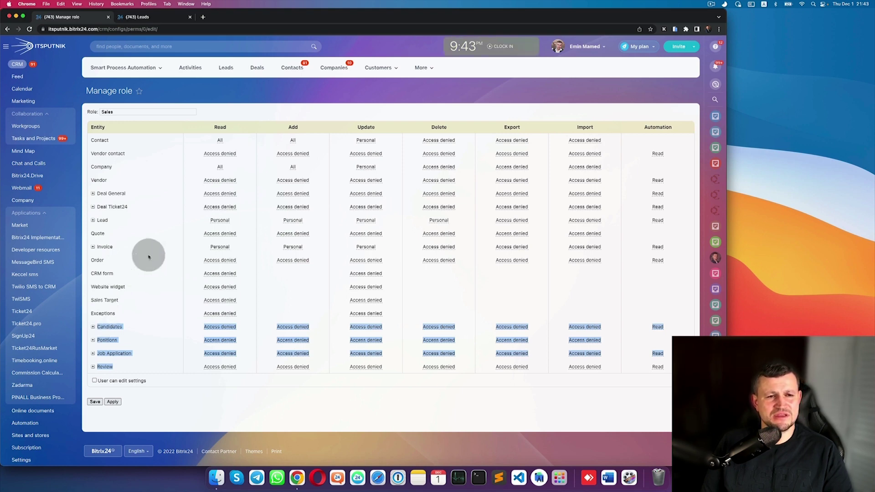
left_click(260, 257)
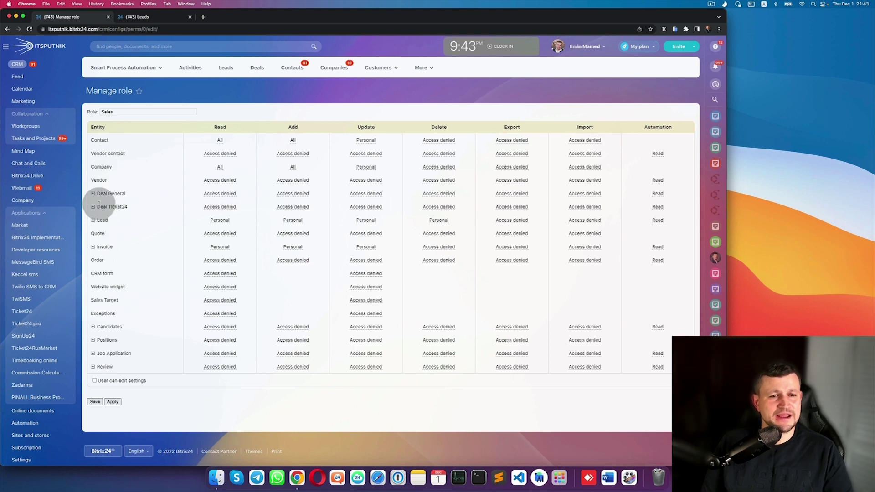
Set the Read, Add and Update permissions for the Deal General entity to Personal and save the role.
left_click(93, 194)
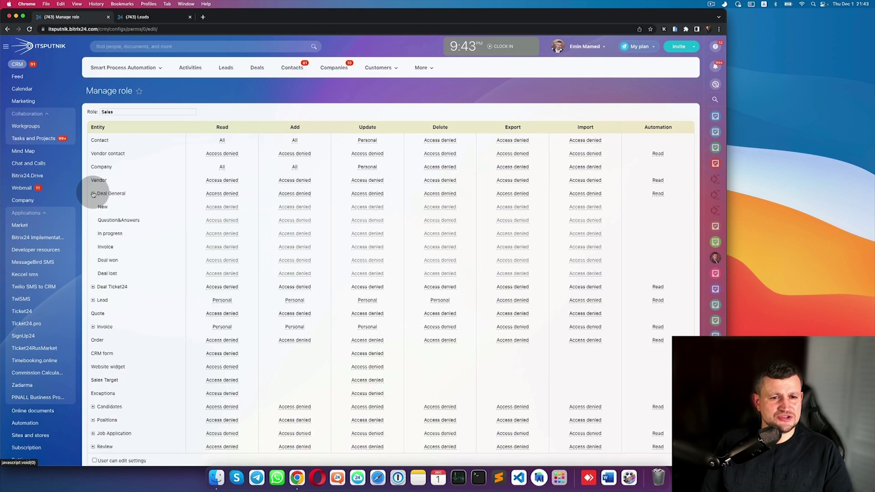
left_click(93, 193)
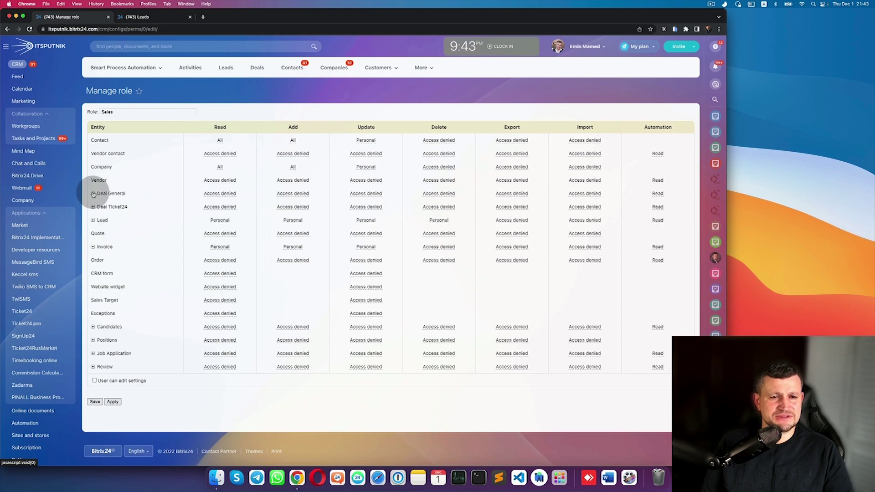
left_click(218, 195)
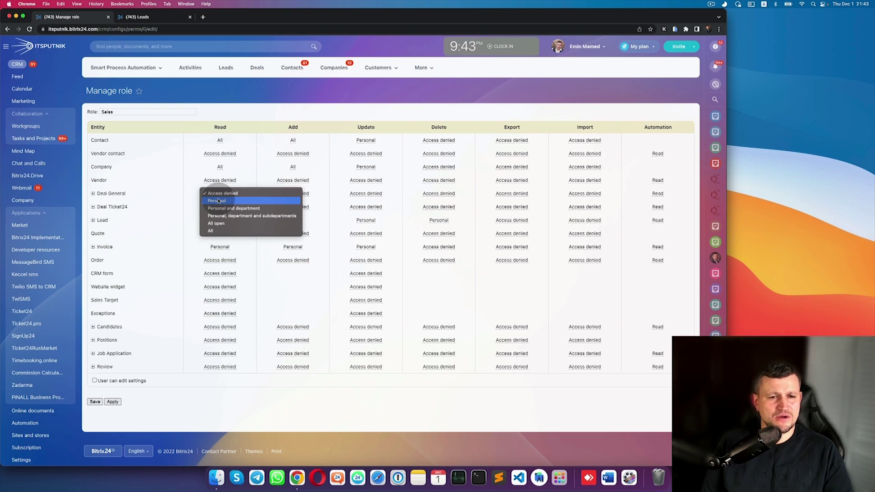
left_click(218, 201)
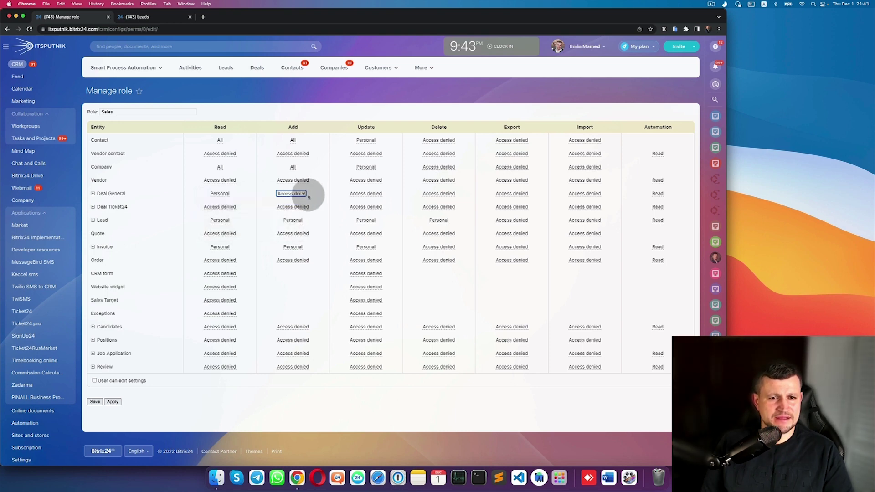
left_click(304, 194)
left_click(304, 200)
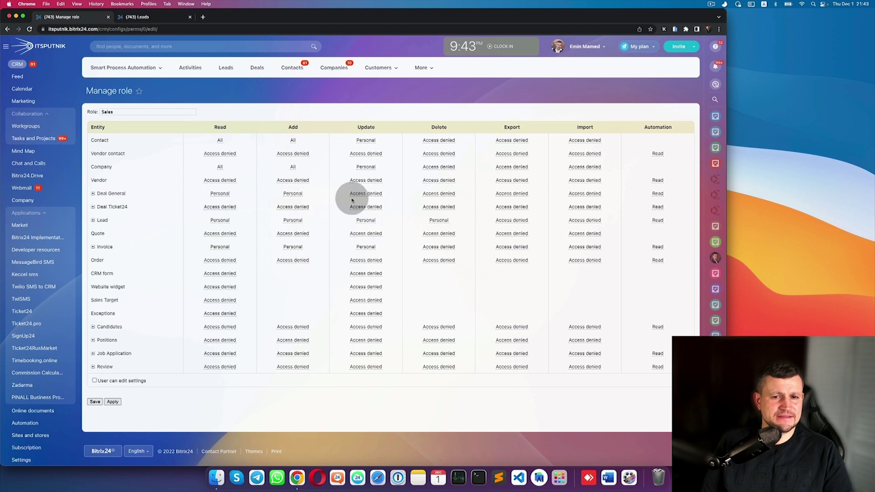
left_click(370, 195)
left_click(371, 201)
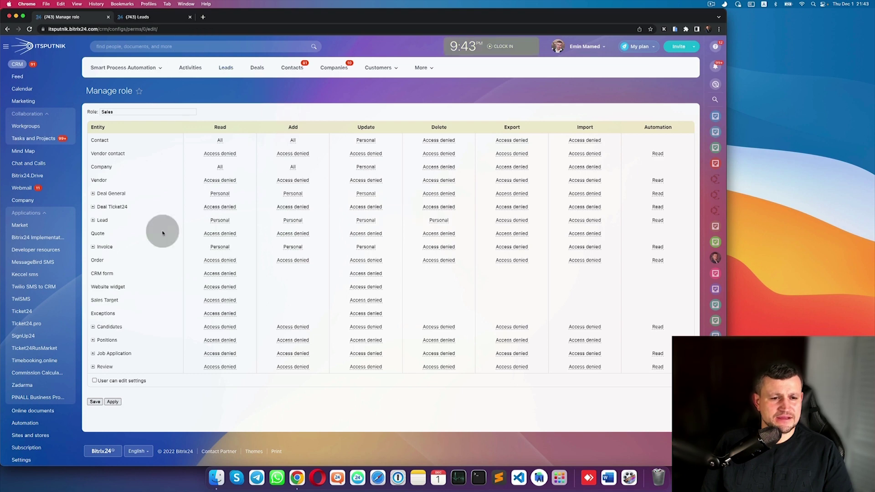
left_click(101, 403)
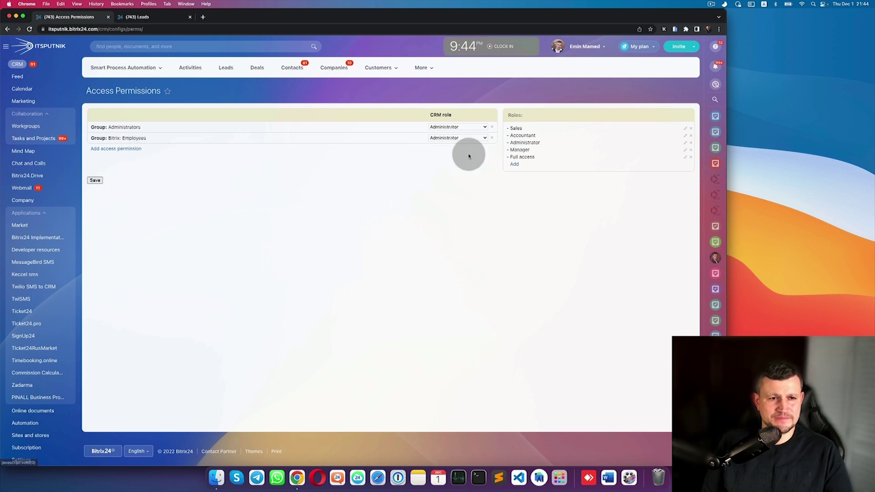
Add an access permission for the individual sales user, assign the Sales role to it and save the access permissions.
left_click(130, 149)
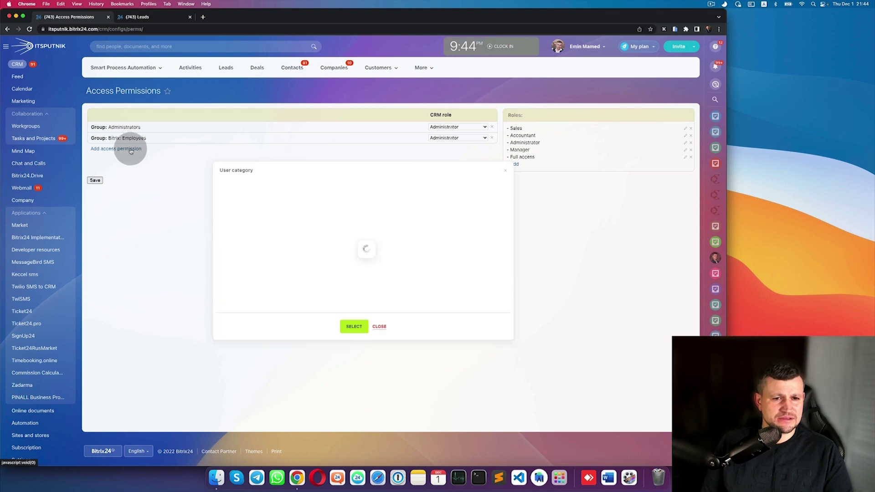
left_click(262, 195)
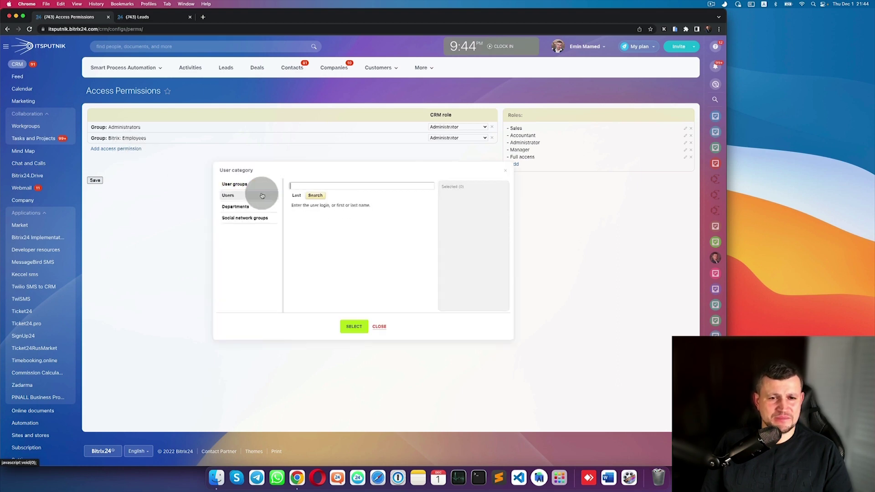
left_click(297, 195)
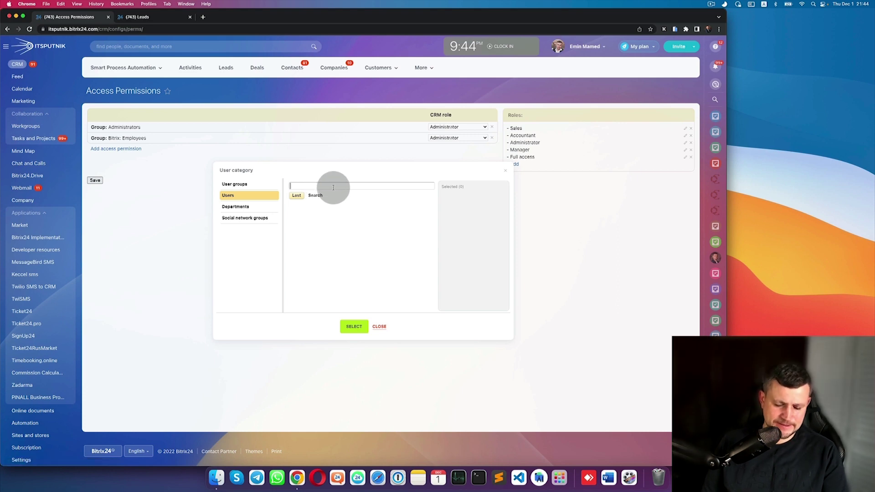
type("mar")
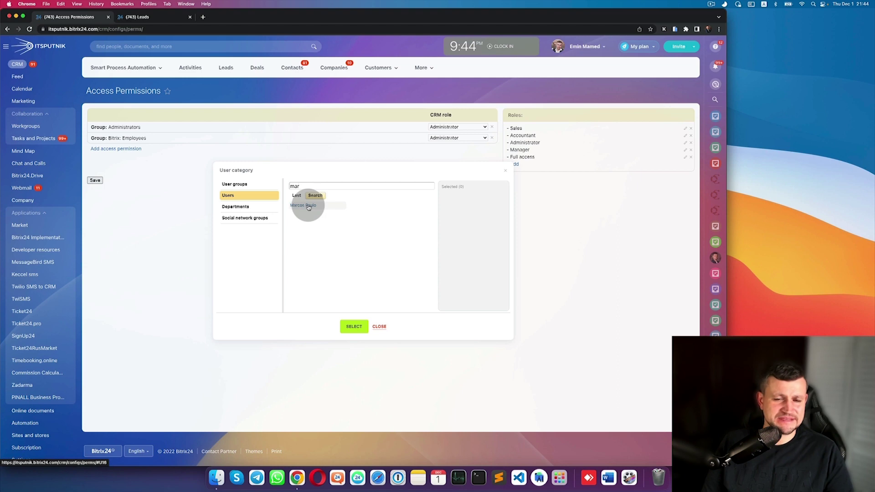
left_click(355, 326)
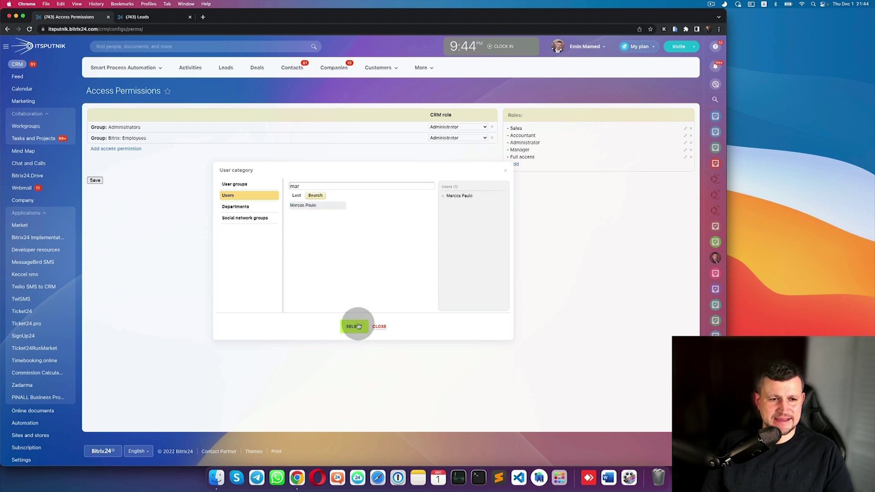
left_click(444, 149)
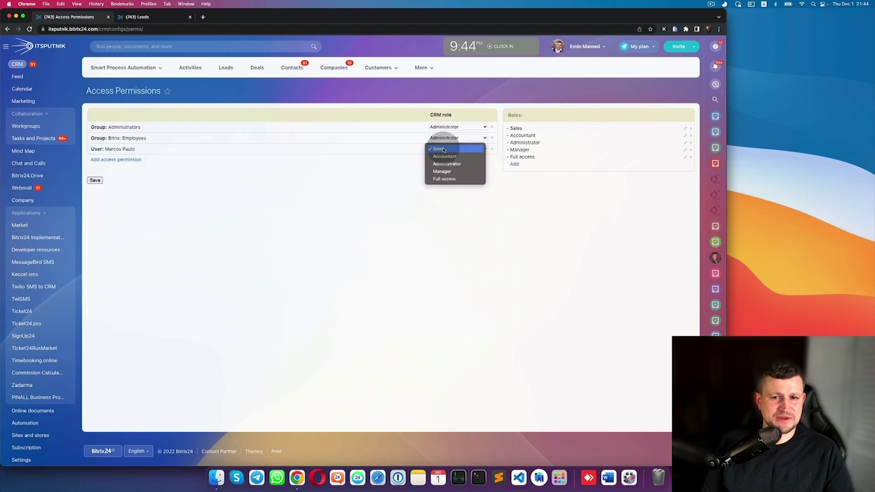
left_click(444, 150)
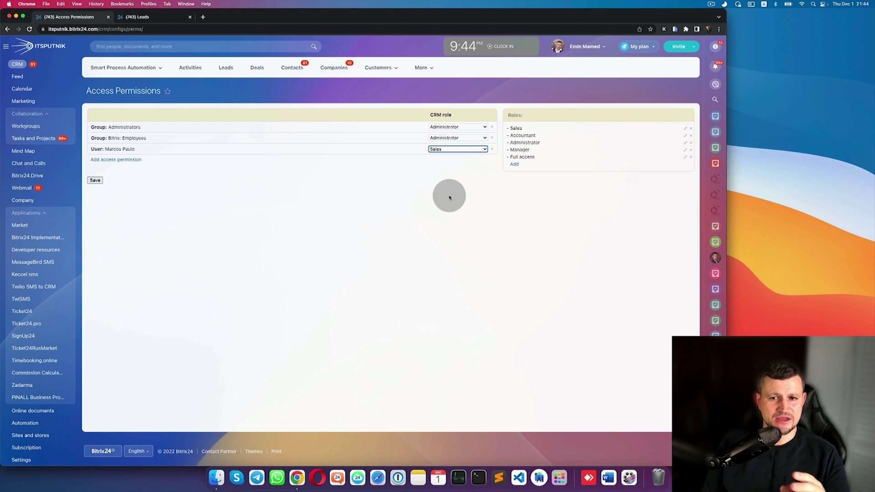
left_click(96, 181)
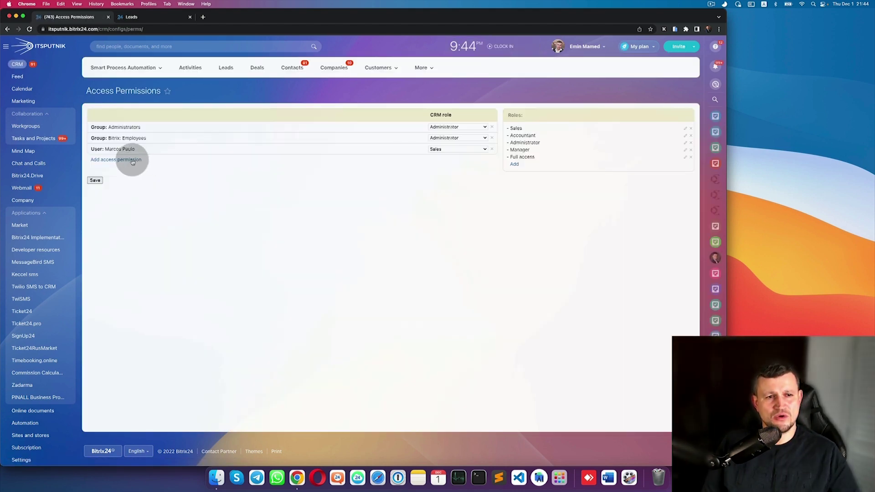
Add Sales Department access permissions for all department employees and for all department and subdepartment employees with the Sales role, and save.
left_click(133, 162)
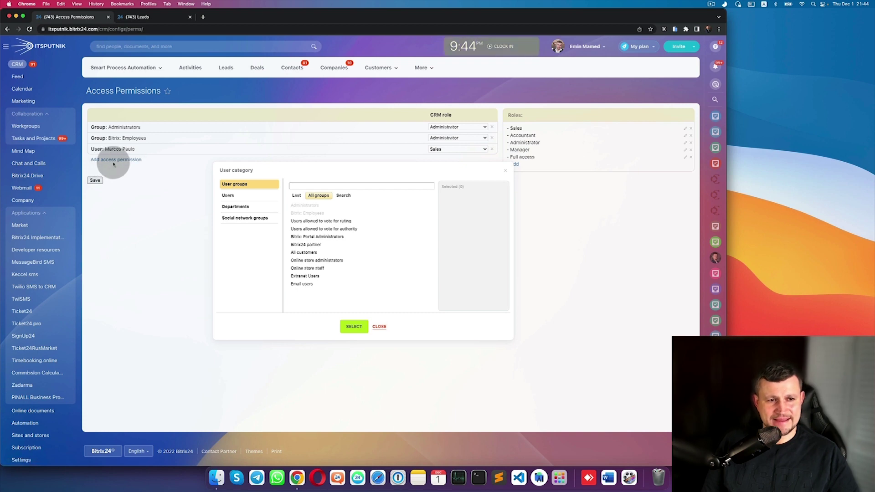
left_click(263, 206)
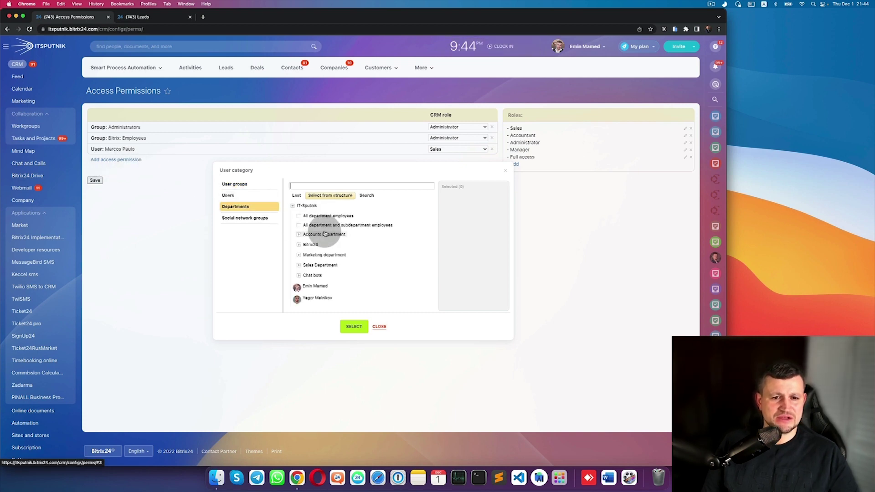
left_click(299, 265)
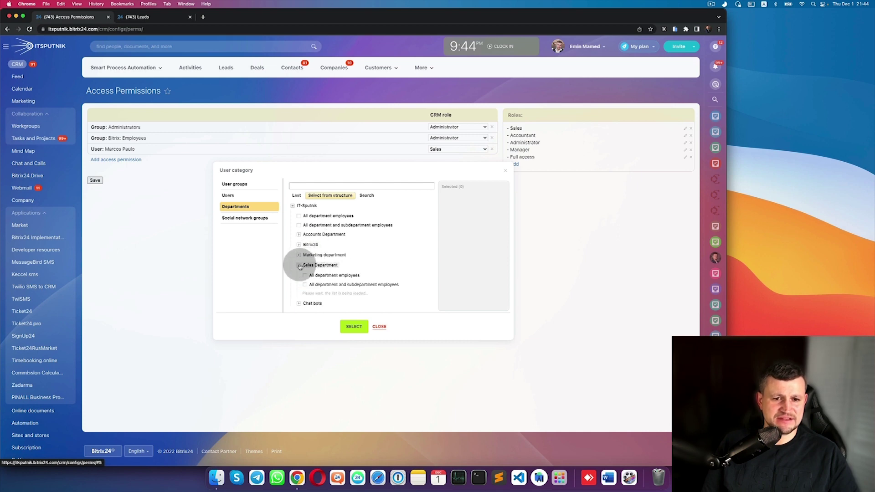
scroll(302, 264, "down", 1)
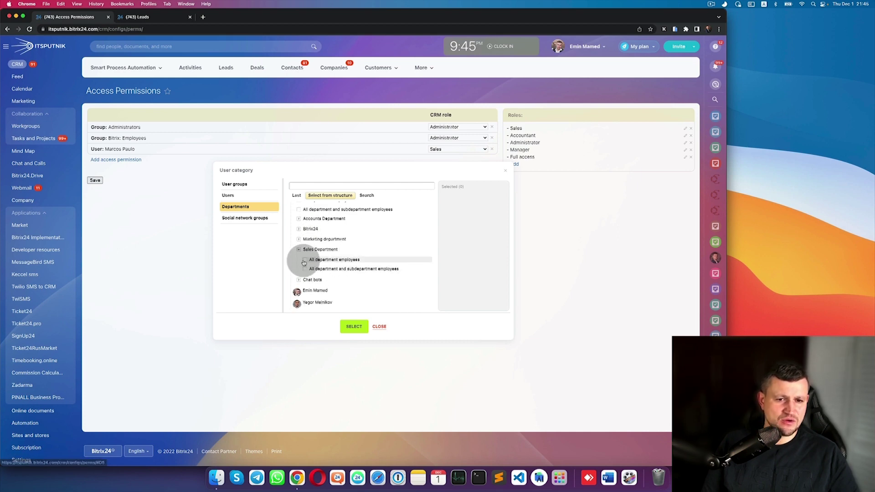
left_click(304, 261)
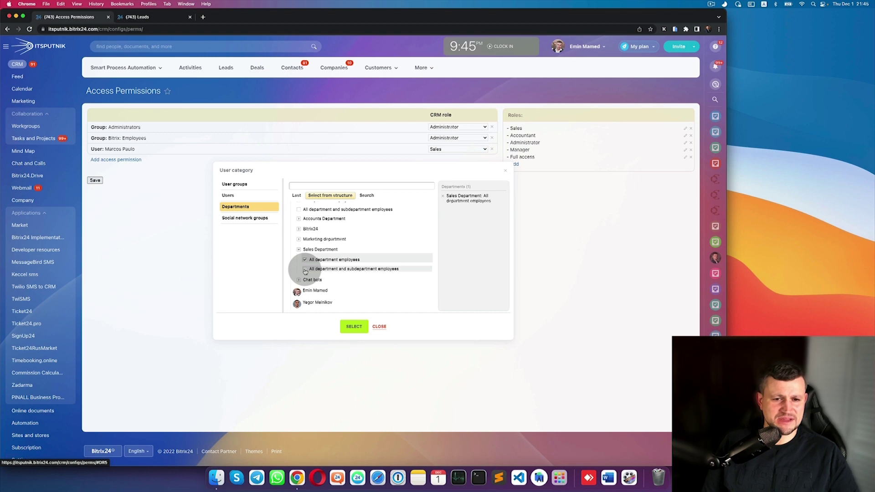
left_click(305, 270)
left_click(354, 326)
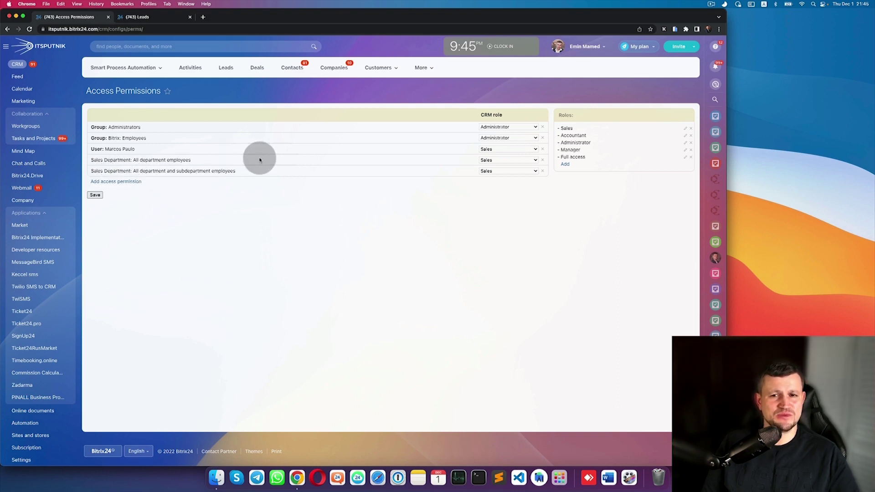
left_click(95, 196)
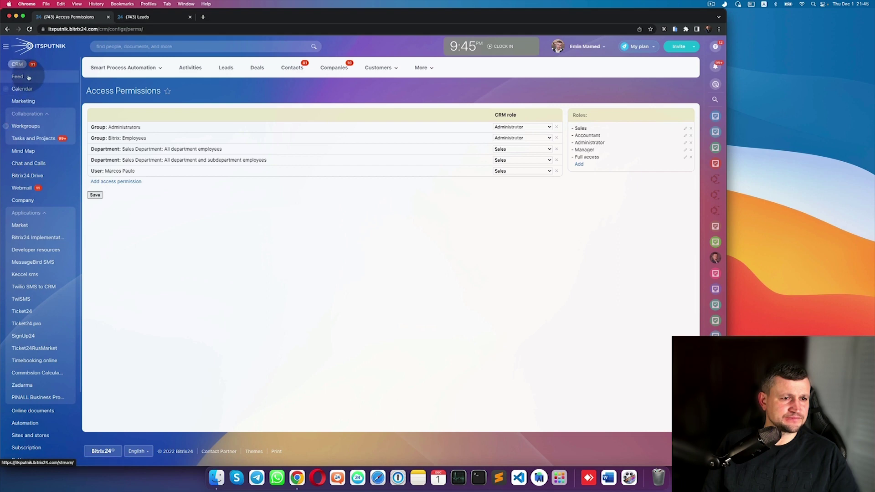
Open the company structure in a new tab and move three employees from the Bitrix24 department to the Sales Department.
right_click(30, 200)
left_click(43, 206)
left_click(222, 17)
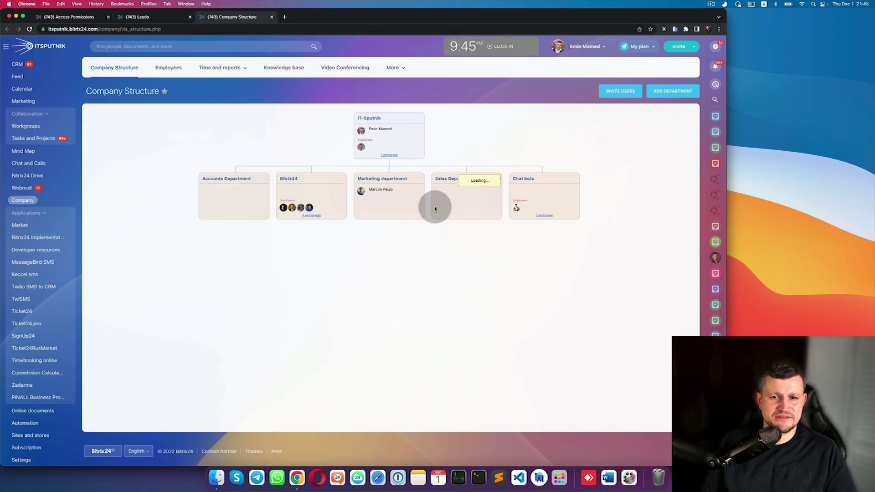
left_click_drag(299, 208, 440, 205)
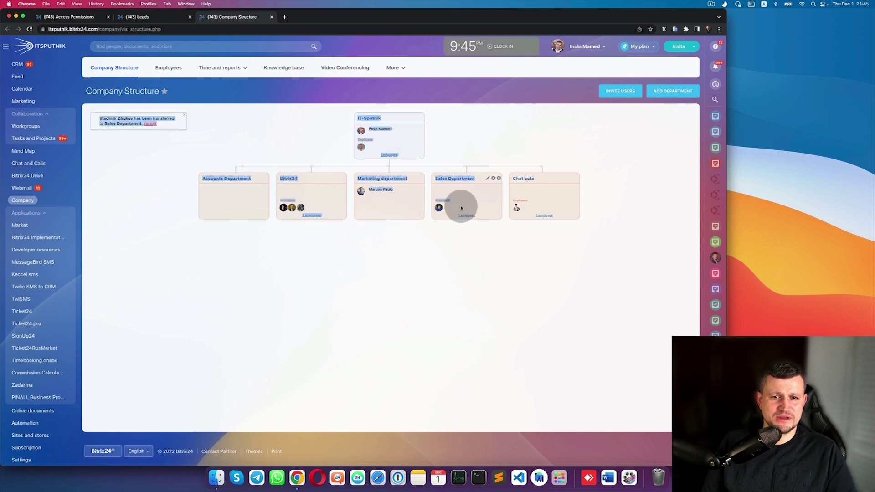
left_click_drag(301, 208, 458, 210)
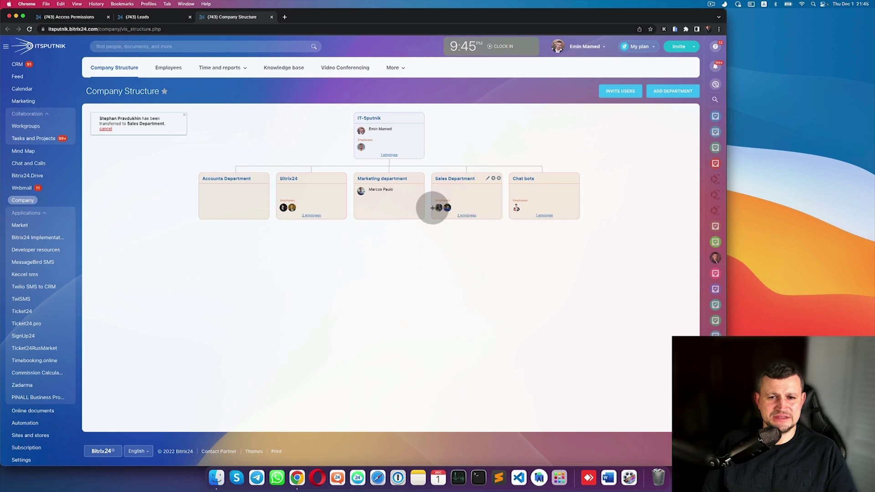
left_click_drag(292, 208, 461, 208)
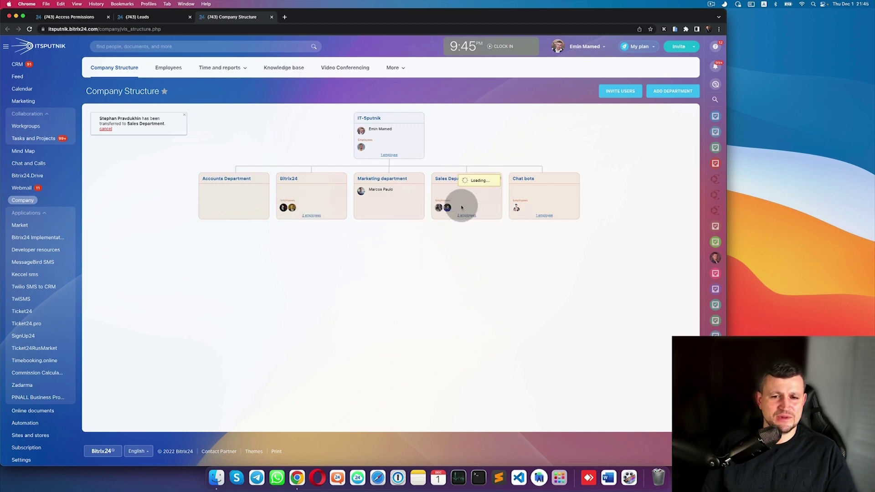
Compare the Sales Department entries in the access permissions with the department's members in the company structure.
left_click(151, 17)
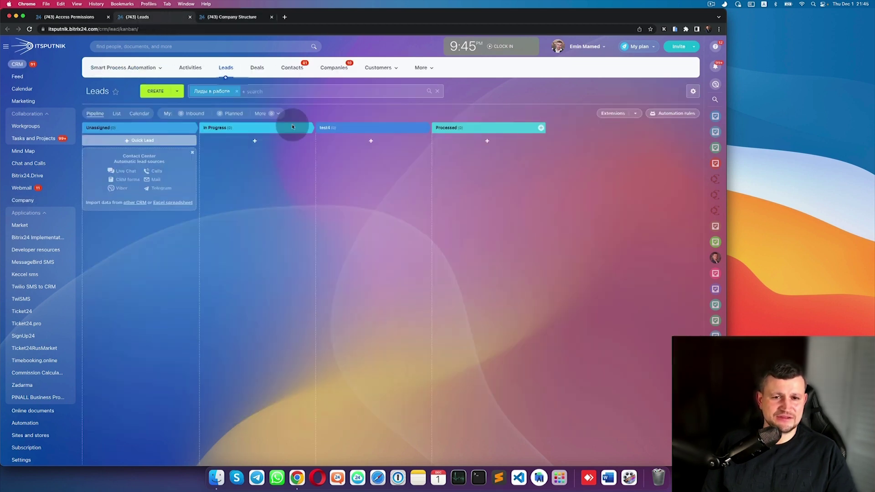
left_click_drag(88, 18, 148, 18)
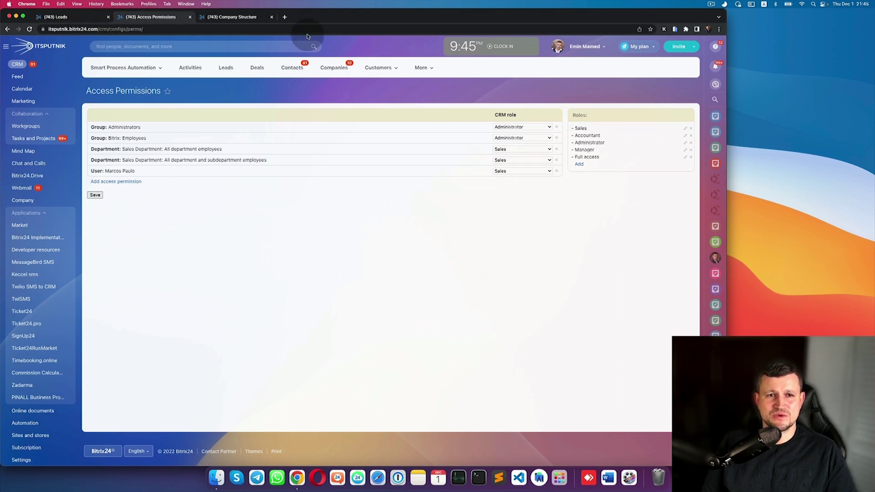
left_click(242, 18)
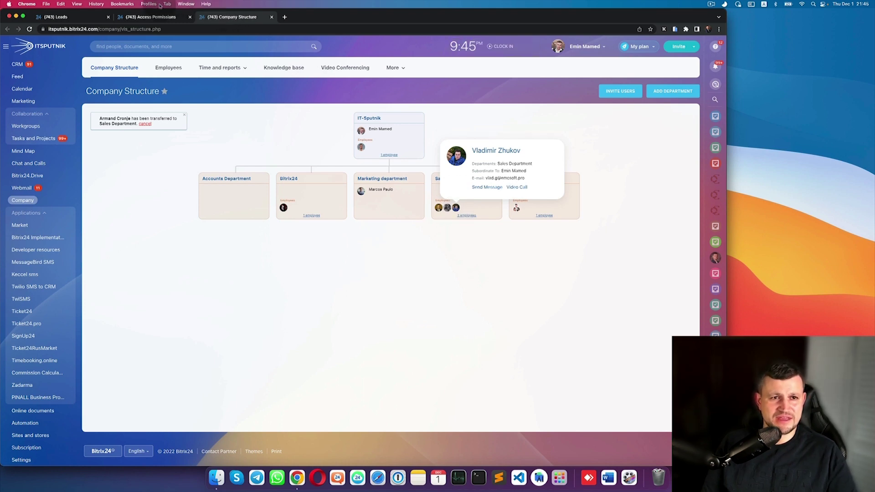
left_click(153, 20)
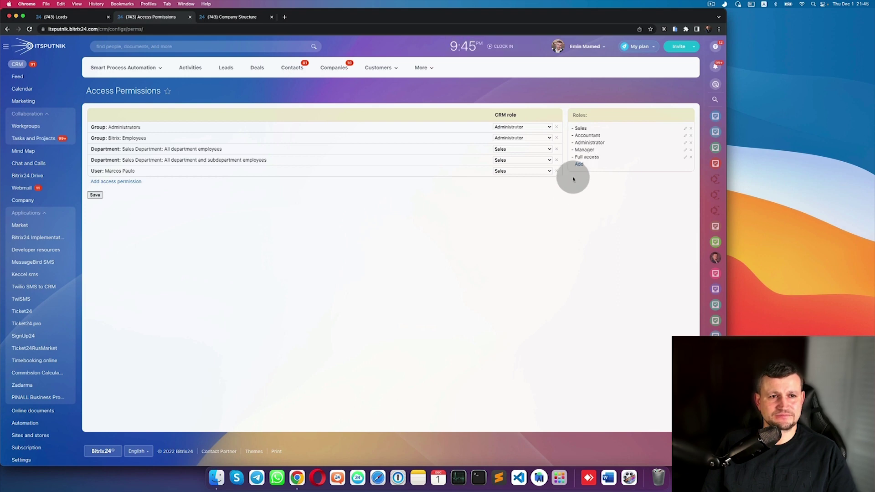
Open the CRM Leads page in a new browser tab and switch to it.
right_click(258, 71)
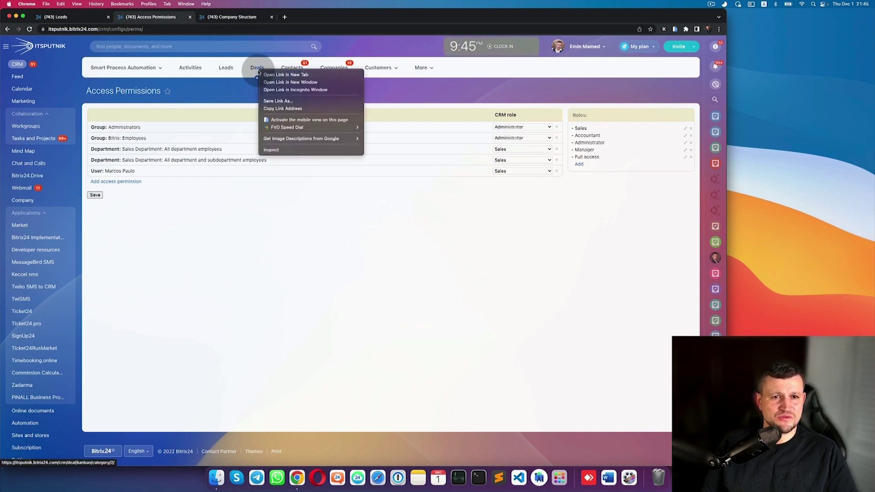
left_click(229, 69)
right_click(227, 68)
left_click(242, 73)
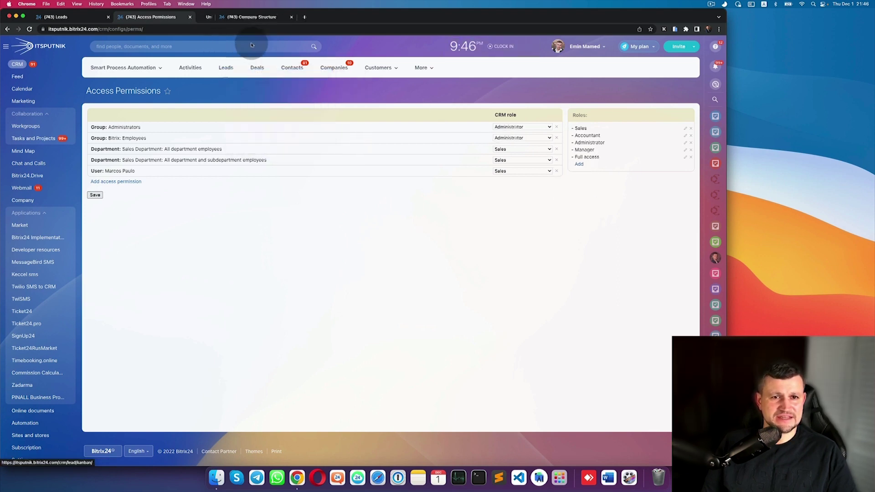
left_click(247, 17)
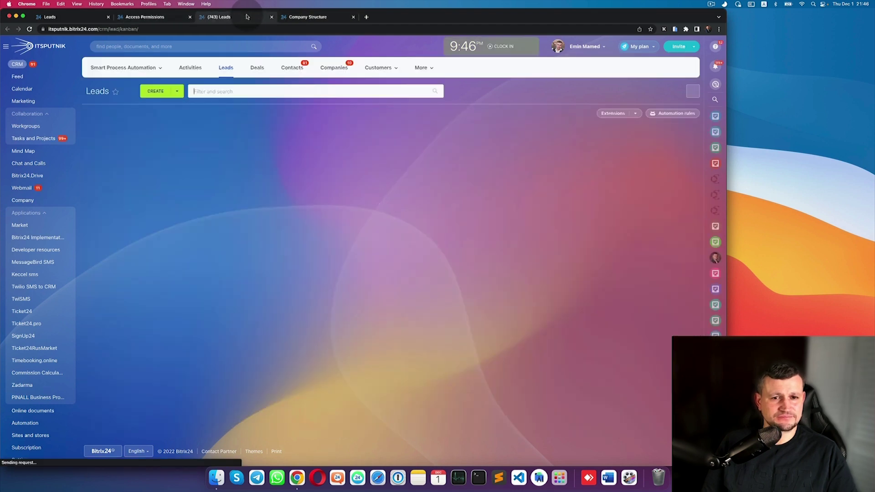
Create and save a lead named test, close its card and dismiss the new-lead notification.
left_click(157, 88)
type("tust")
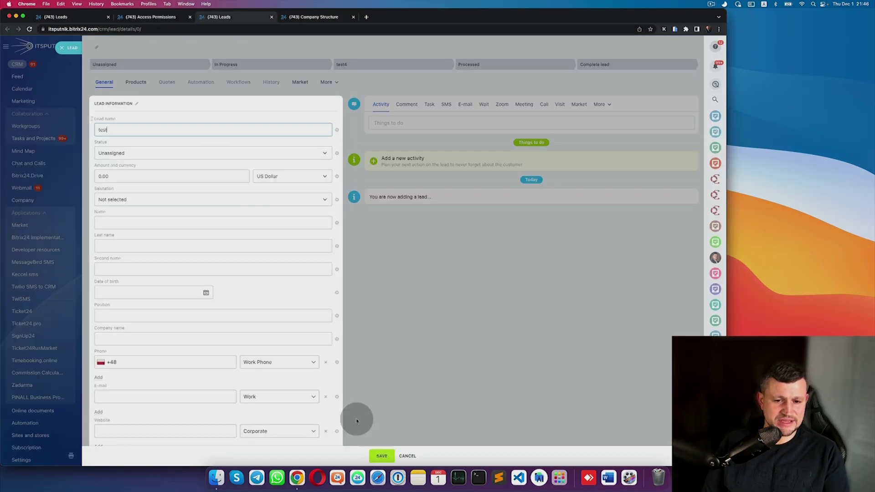
left_click(382, 456)
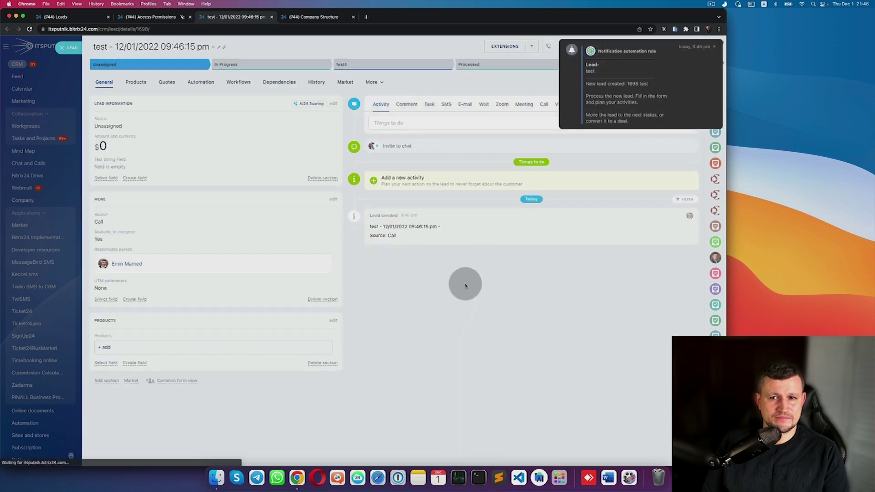
left_click(74, 53)
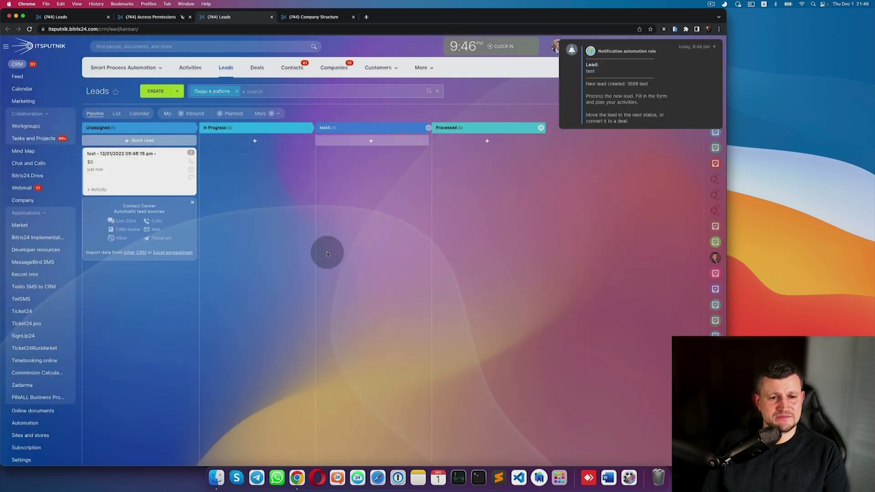
left_click(717, 48)
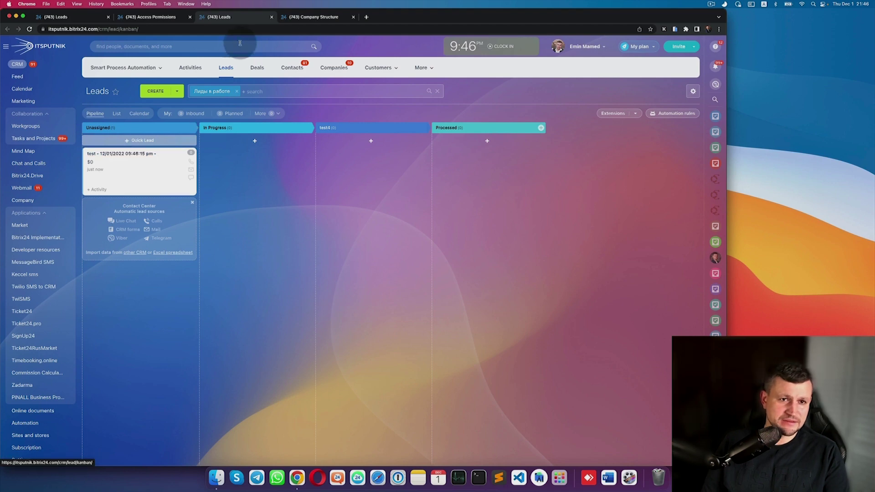
Check the test lead's responsible person and look up the Sales Department employees in the company structure.
left_click(145, 154)
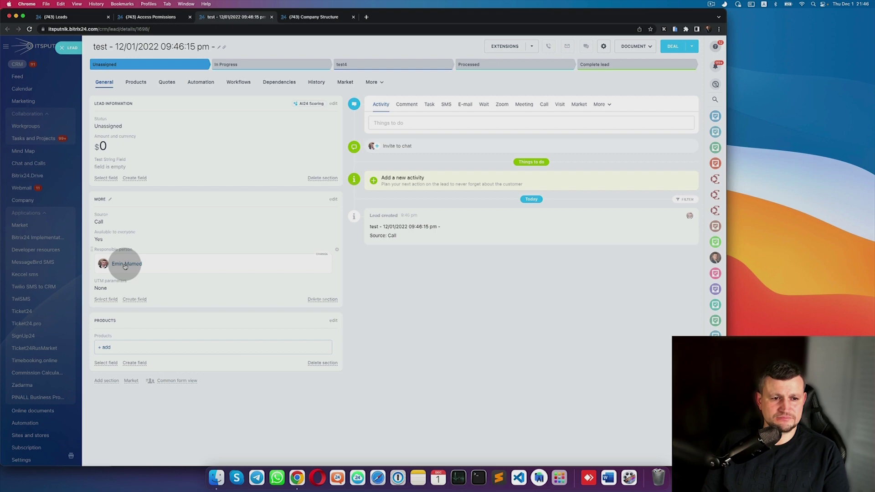
left_click(304, 19)
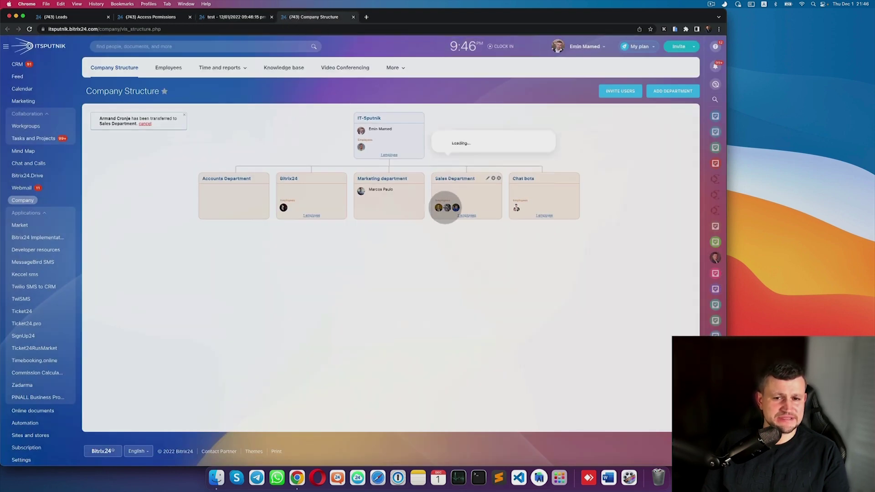
mouse_move(456, 208)
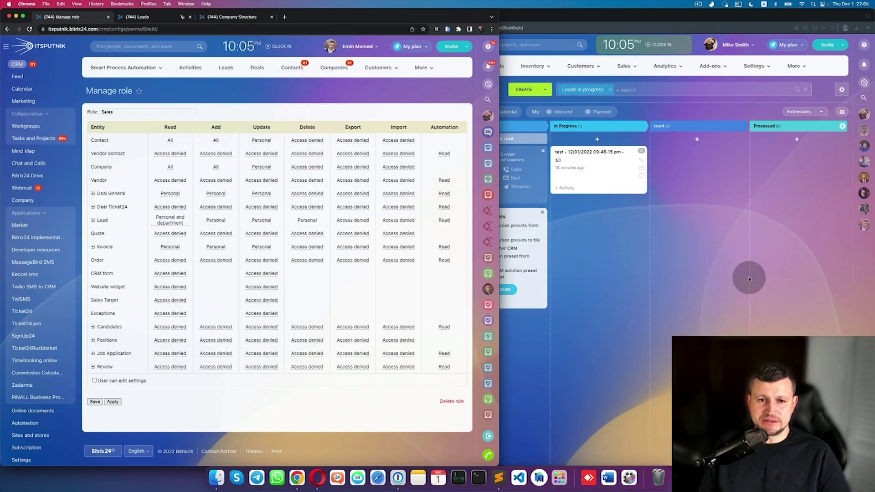
Review the CRM role assignments in the access permissions and the Sales Department's members in the company structure.
left_click(749, 279)
left_click(720, 67)
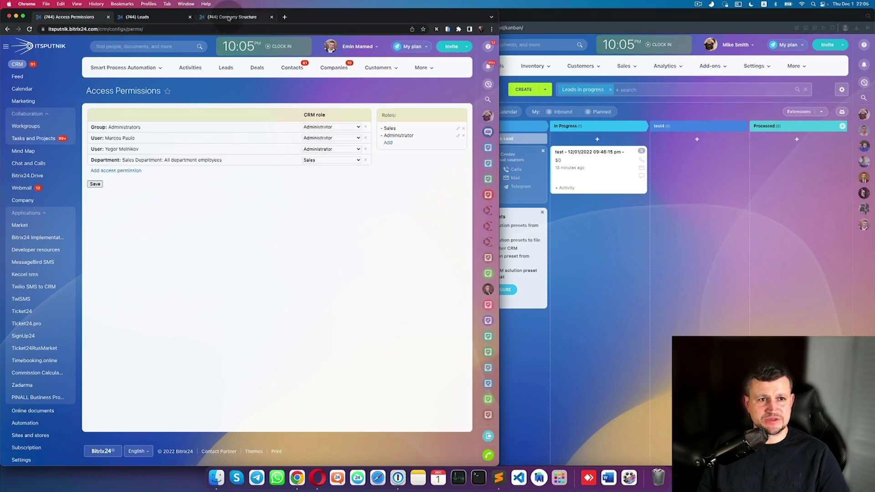
left_click(229, 18)
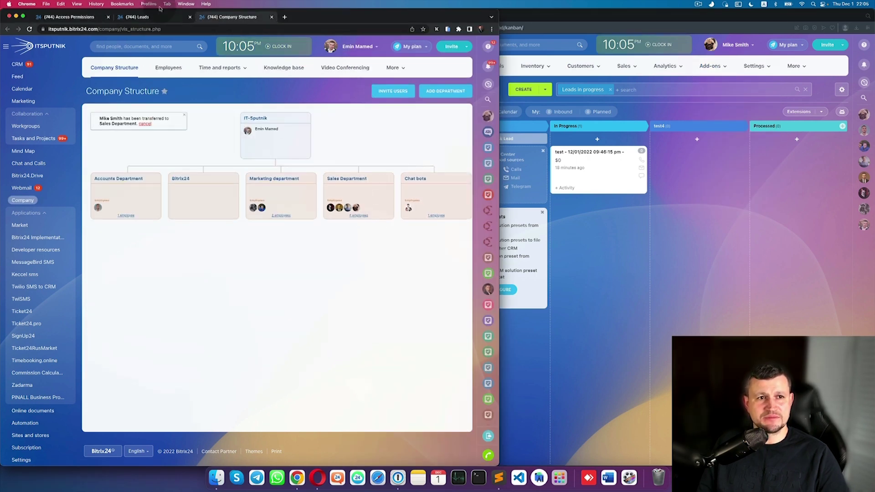
left_click(95, 20)
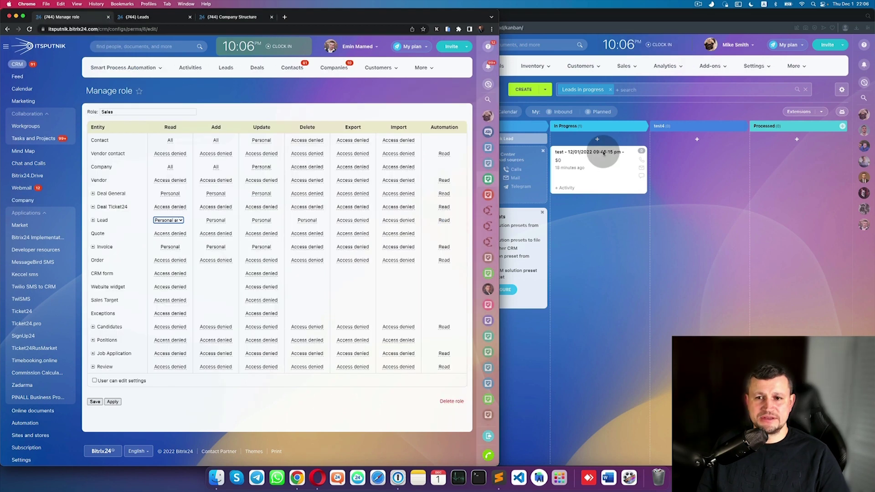
Check the test lead's responsible person in the sales employee's browser against the Sales Department members and the Sales role's Lead Read permission.
left_click(602, 152)
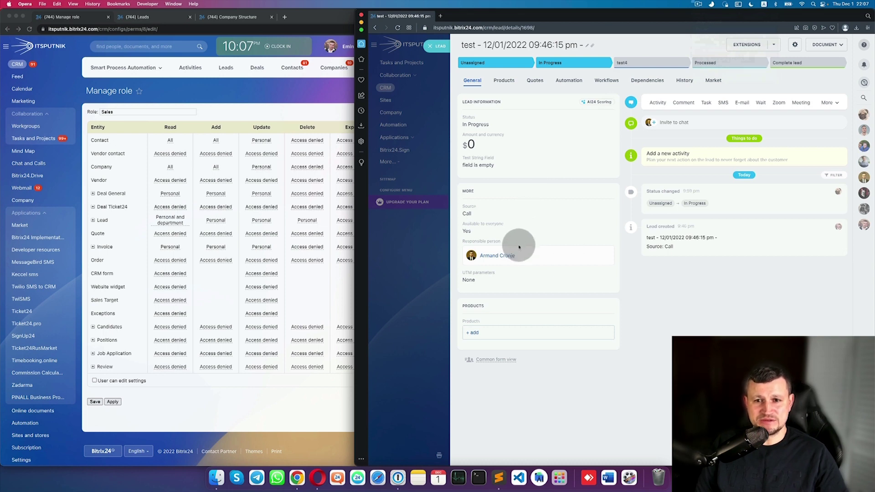
left_click(246, 17)
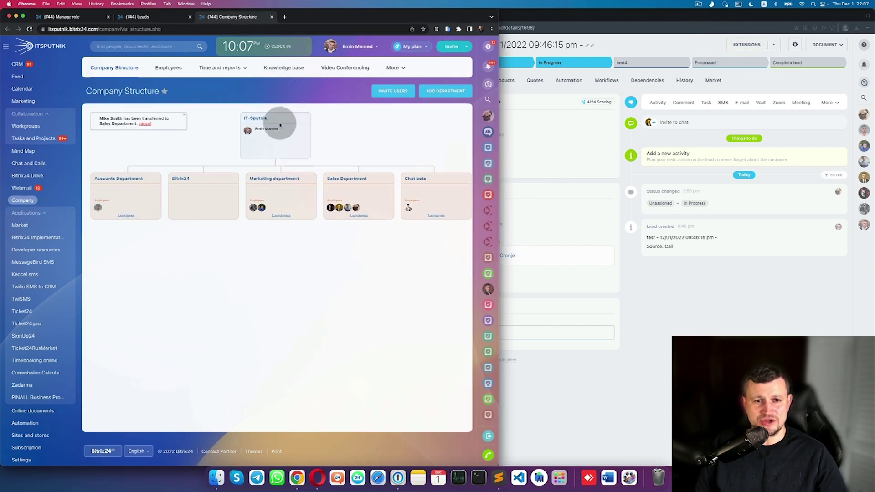
left_click(358, 215)
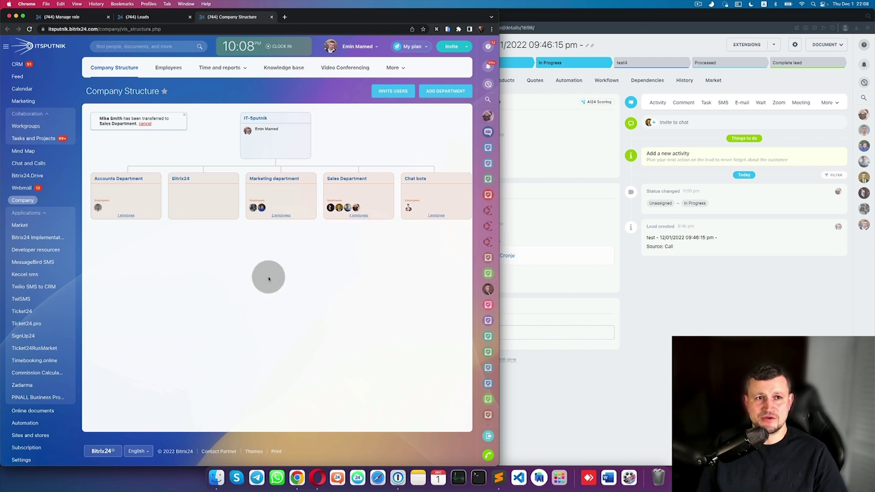
left_click(77, 17)
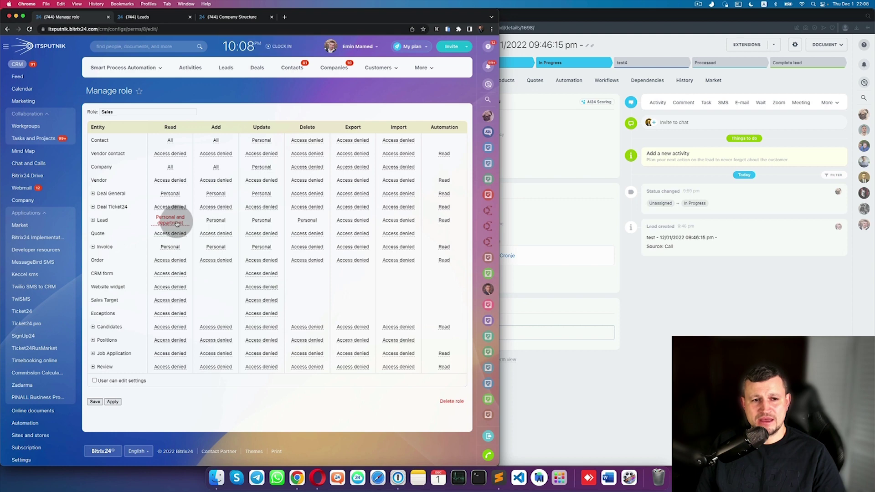
Close the lead card in the sales employee's browser and try to move the test lead from In Progress to test4.
left_click(740, 331)
left_click(438, 48)
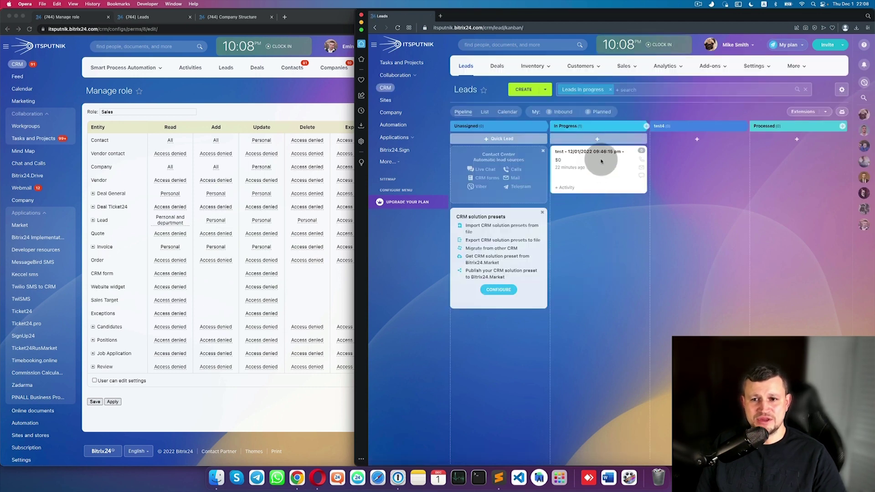
left_click_drag(602, 161, 676, 171)
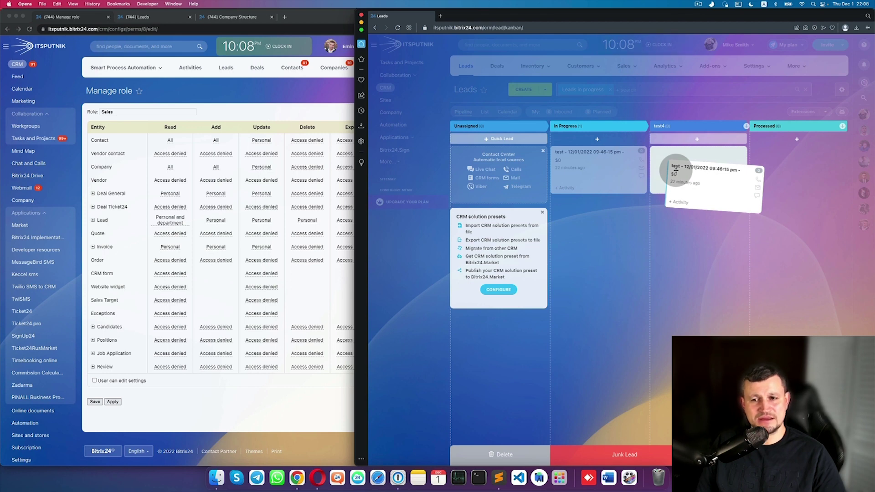
left_click_drag(676, 170, 675, 172)
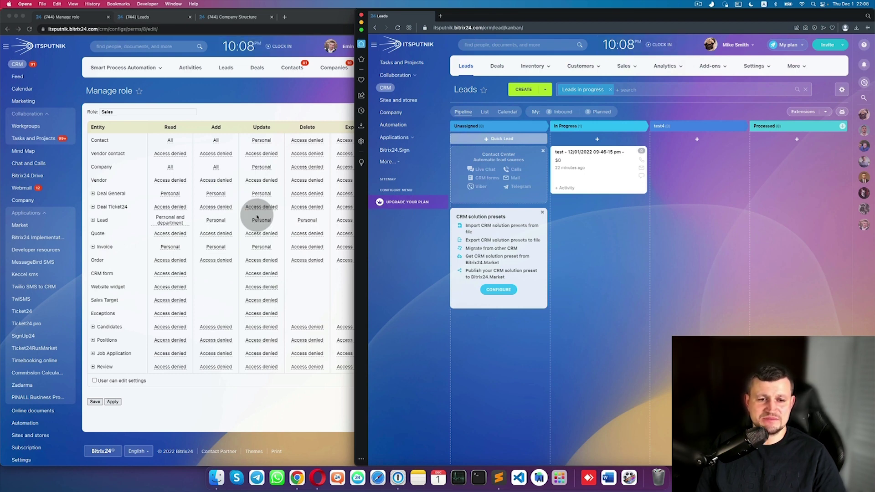
Set the Sales role's Lead Update permission to Personal and department, and move the test lead to the test4 stage in the sales employee's browser.
left_click(262, 220)
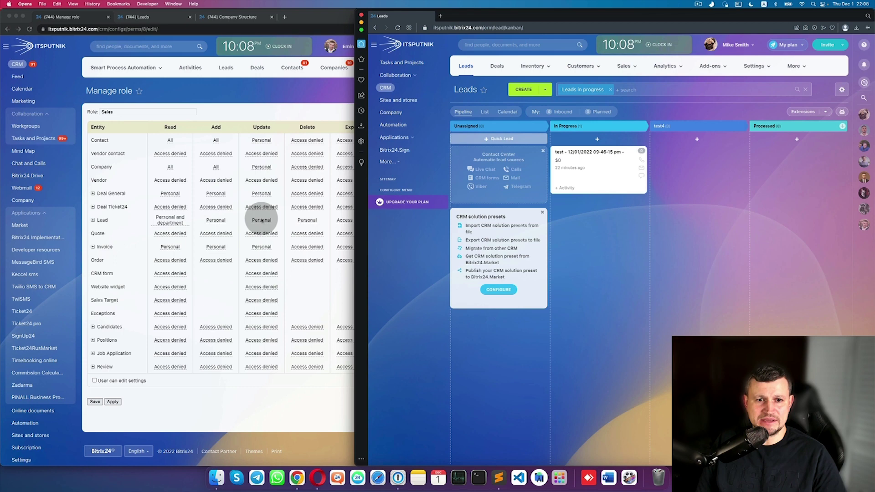
left_click(266, 220)
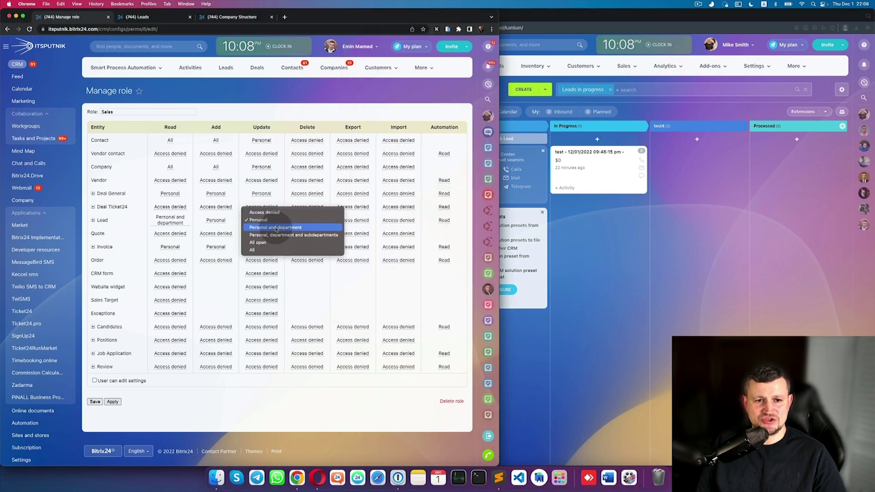
left_click(276, 228)
left_click(598, 187)
left_click_drag(597, 188, 675, 188)
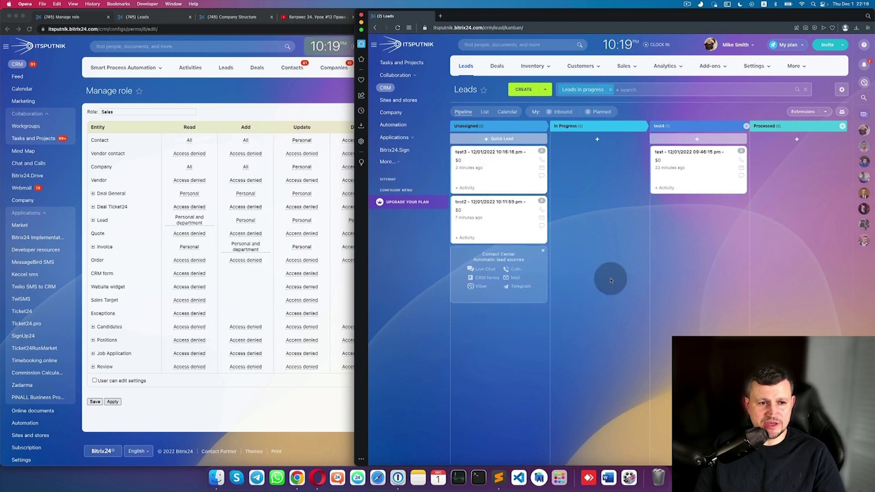
Apply Access denied as the Sales role's Lead Add permission and reload the Leads page in the sales employee's browser.
left_click(248, 221)
left_click(249, 220)
left_click(242, 212)
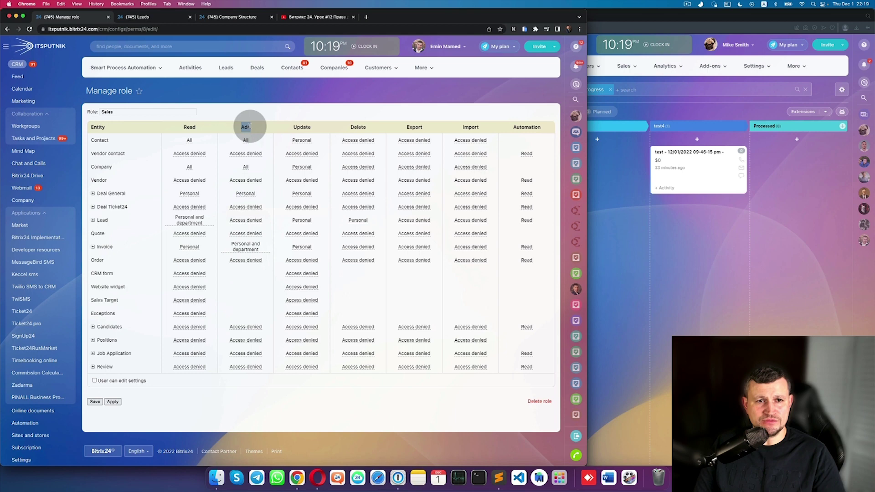
left_click(120, 402)
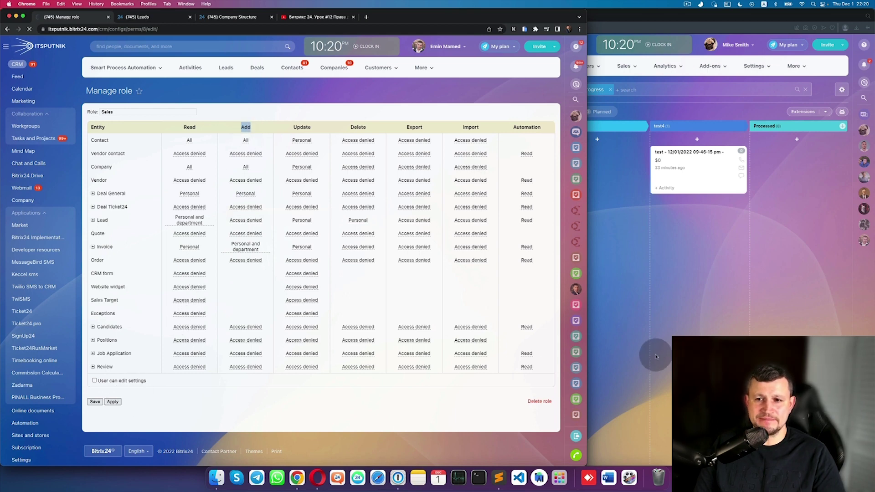
left_click(668, 350)
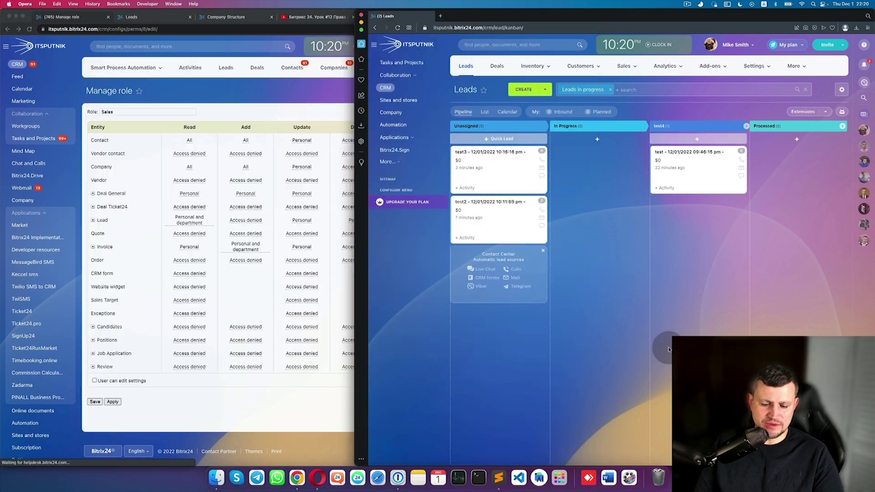
key("super+r")
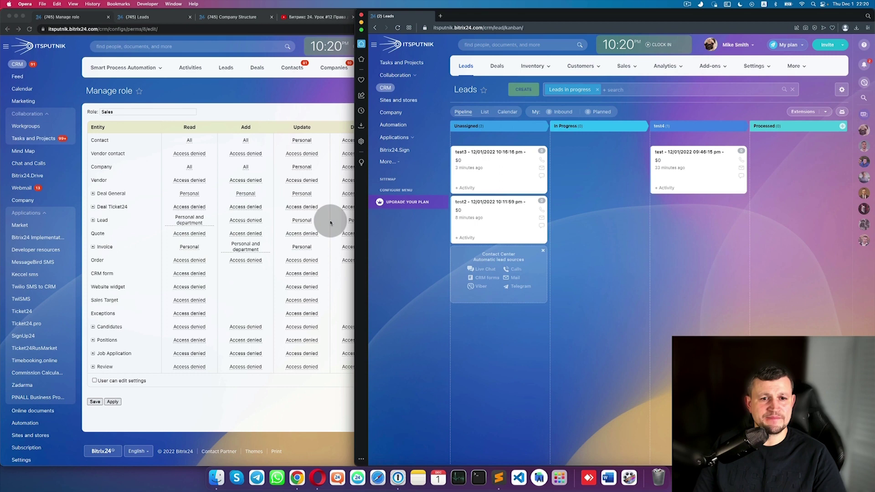
Expand the Sales role's Lead stages and set the Read permission to Access denied for Unassigned and In Progress.
left_click(101, 221)
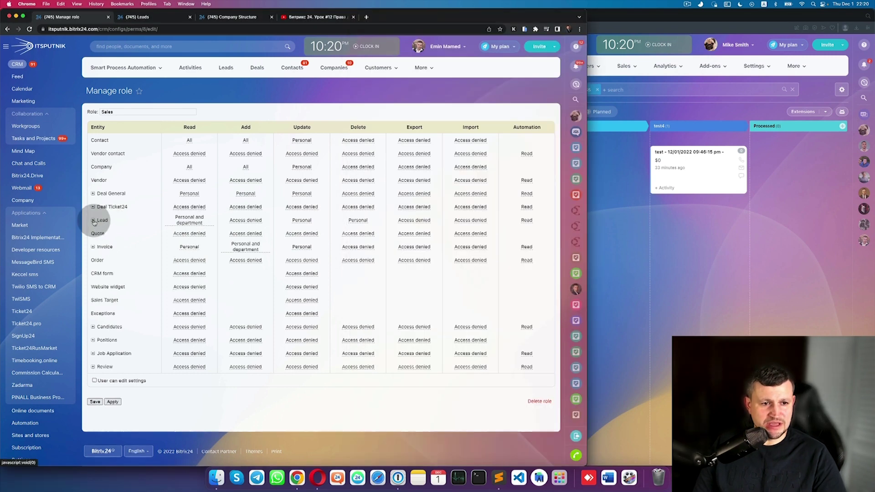
left_click(93, 221)
left_click(93, 222)
left_click(190, 220)
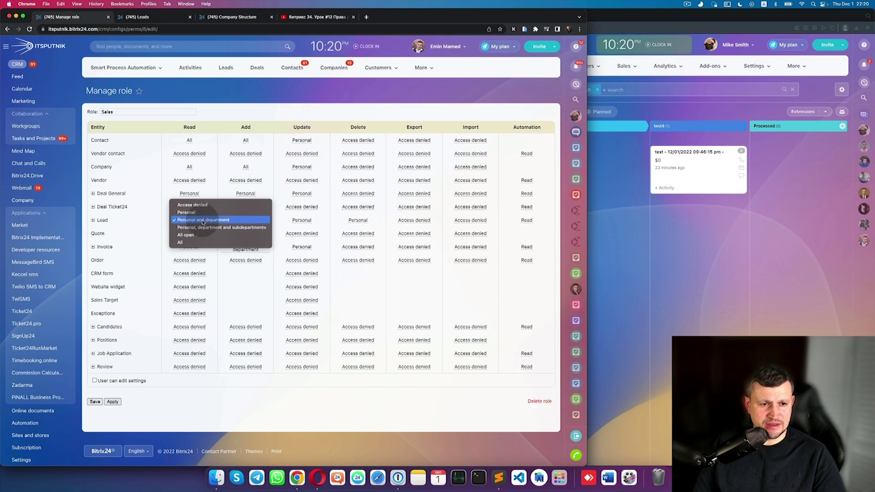
left_click(203, 220)
left_click(93, 221)
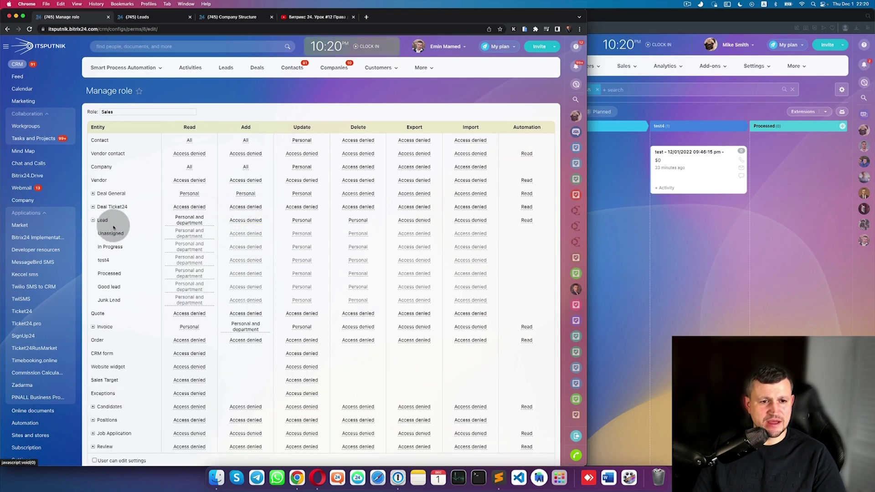
left_click(195, 235)
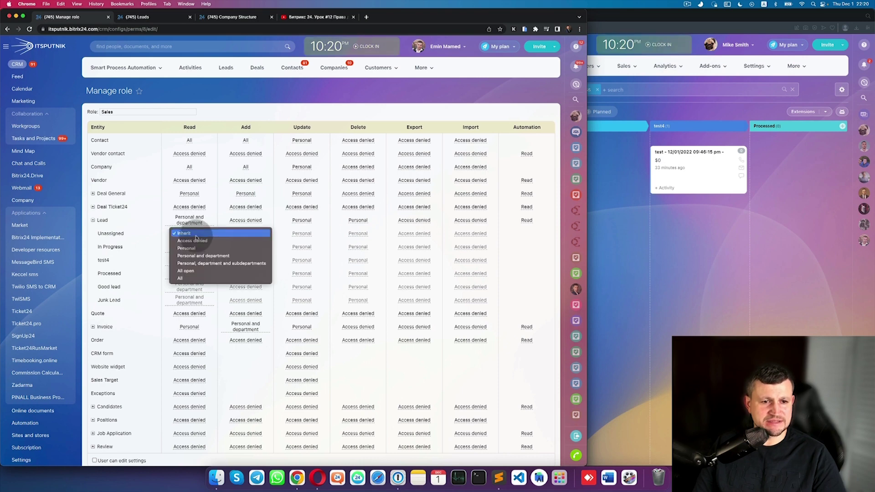
left_click(196, 240)
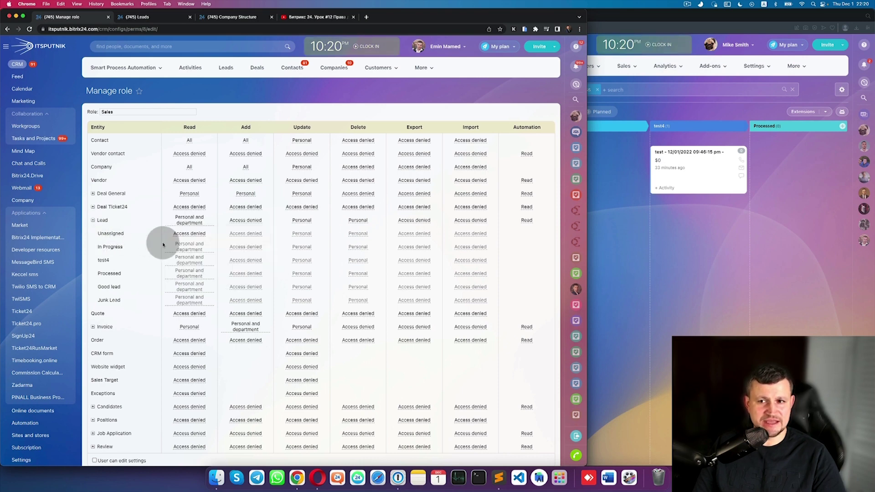
left_click(193, 248)
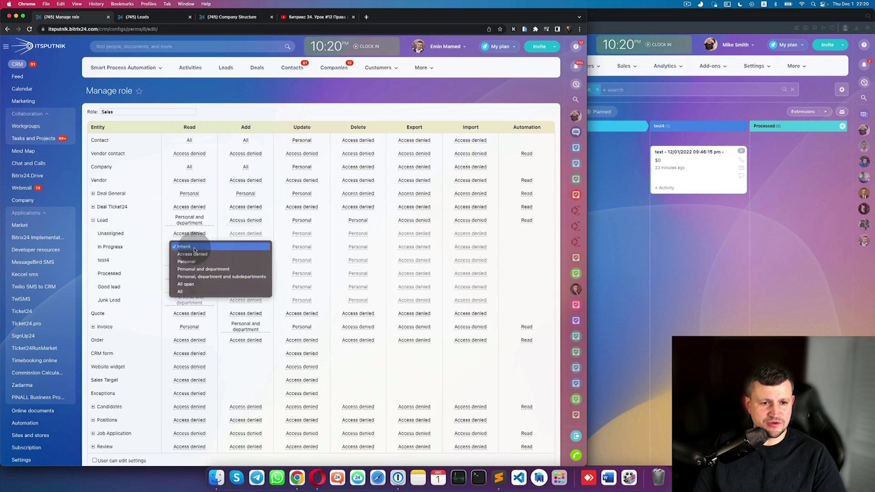
left_click(189, 254)
Apply the Sales role changes and reload the Leads page in the sales employee's browser.
scroll(160, 392, "down", 3)
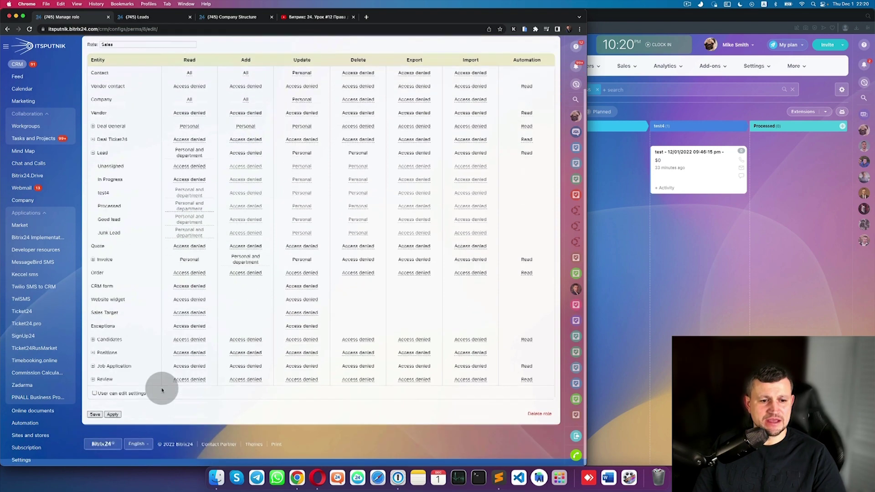
left_click(638, 303)
left_click_drag(514, 210, 575, 205)
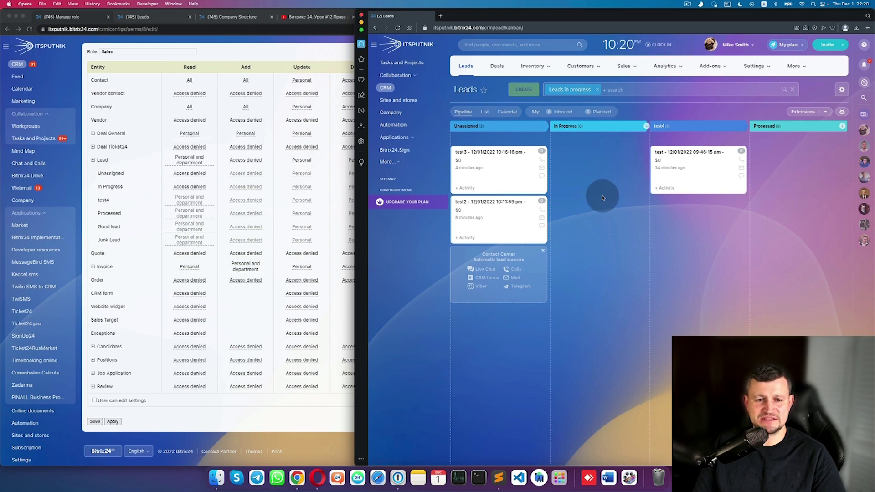
left_click(117, 422)
left_click(115, 422)
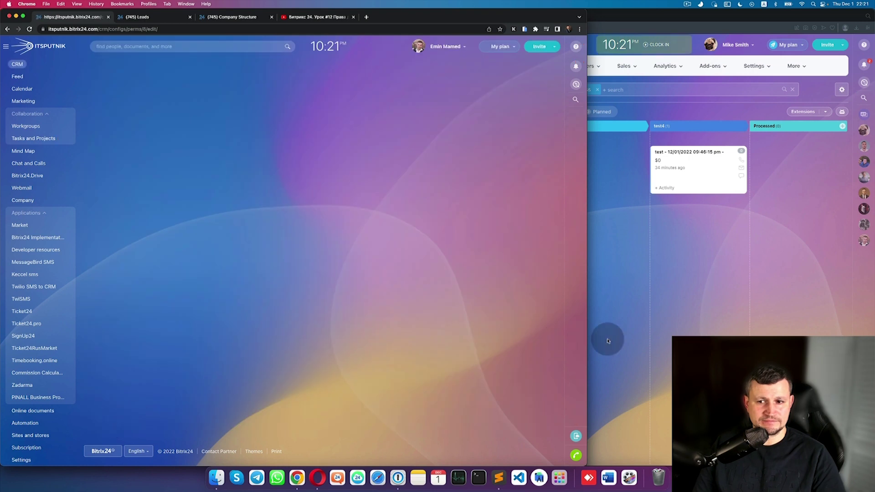
left_click(607, 341)
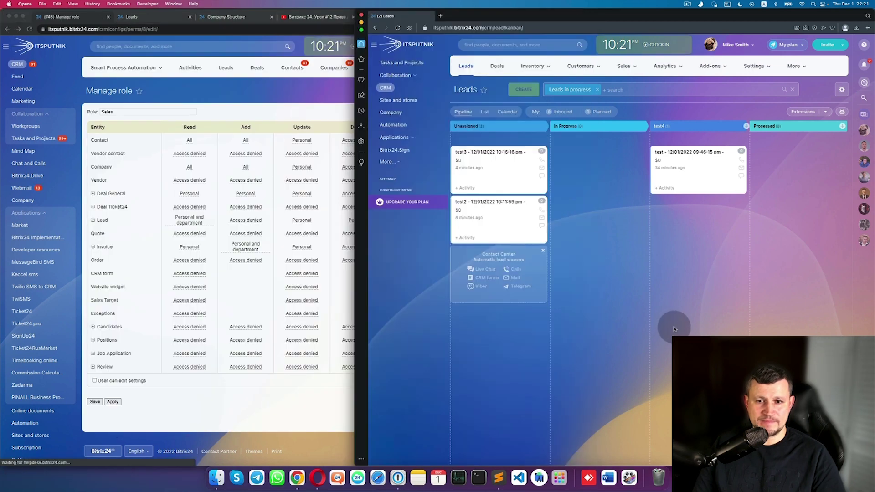
key("super+r")
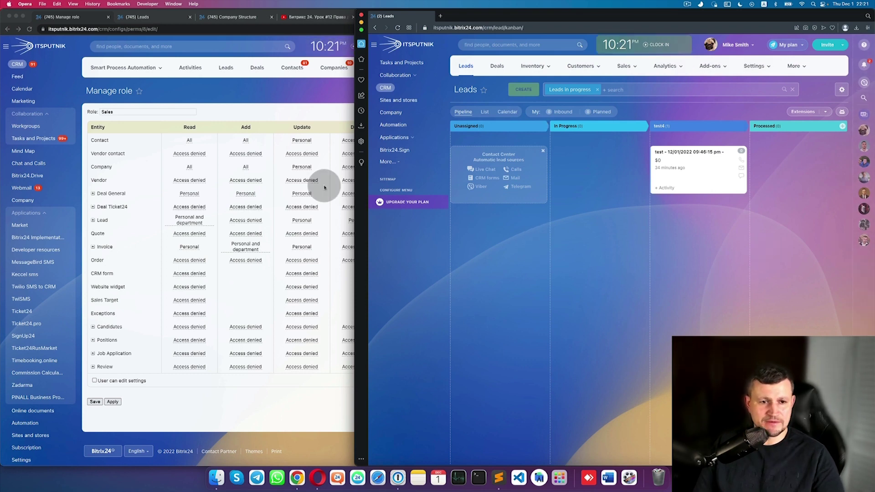
Apply Personal as the Sales role's Lead Read permission.
left_click(194, 221)
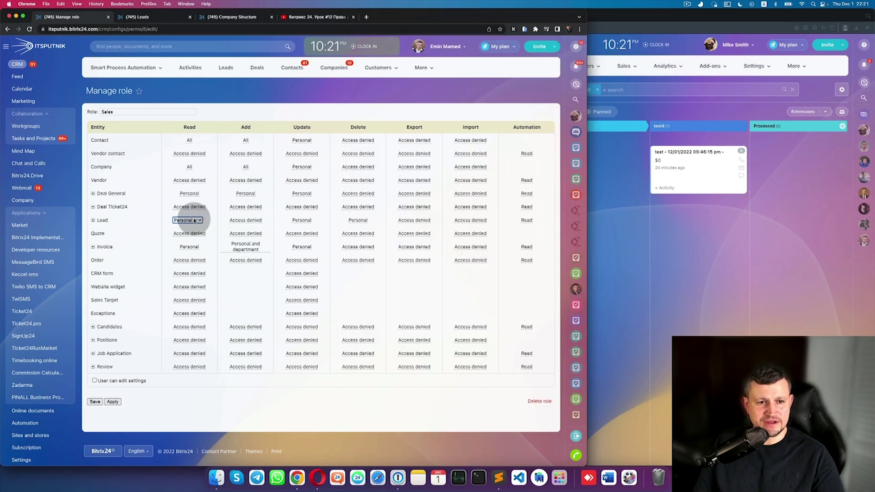
left_click(195, 221)
left_click(206, 211)
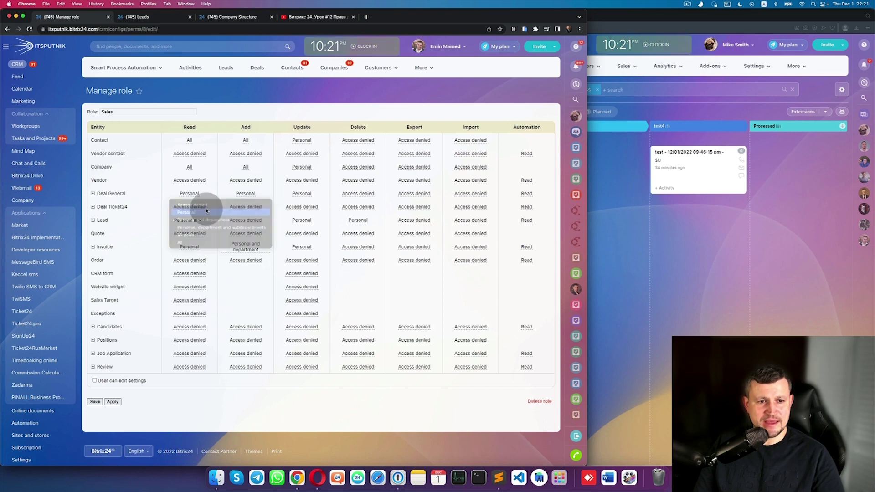
left_click(113, 402)
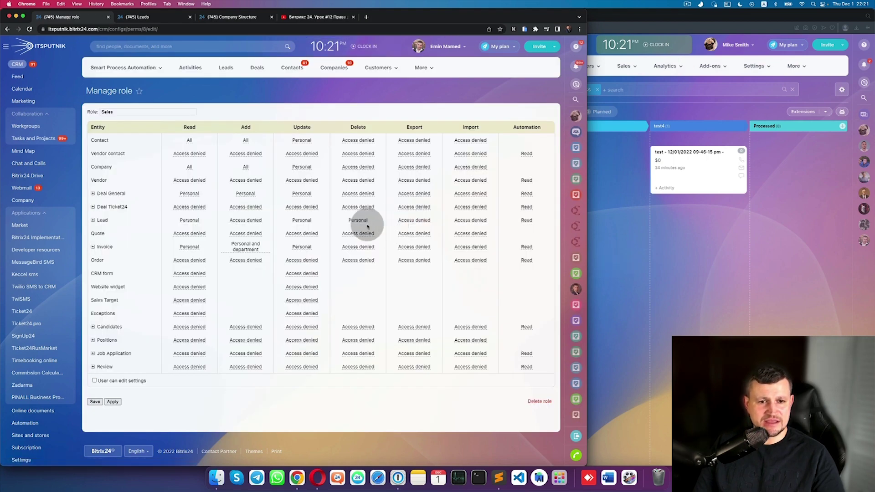
Check the sales employee's Leads page and set the Read permission of the Unassigned lead stage to Personal and department.
left_click(93, 220)
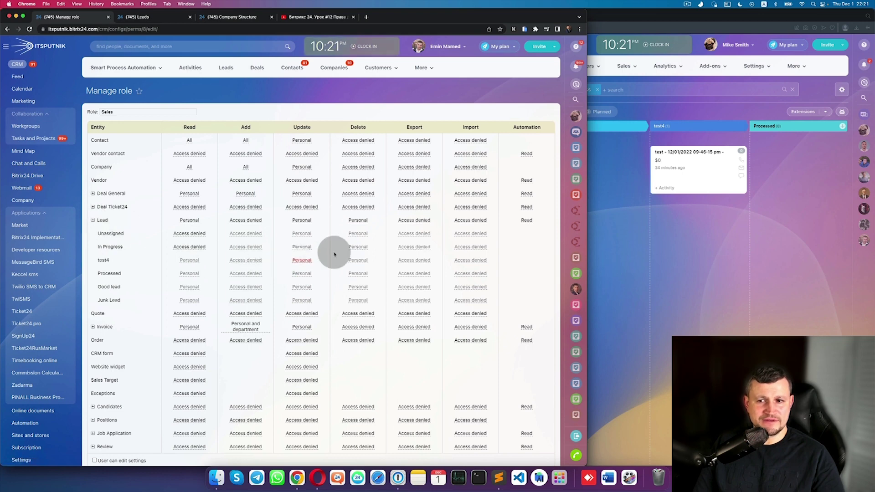
left_click(698, 242)
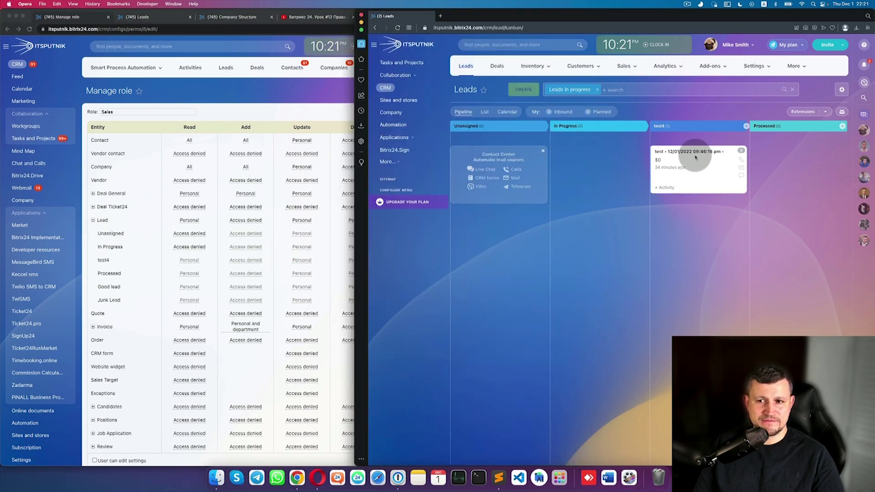
left_click(189, 233)
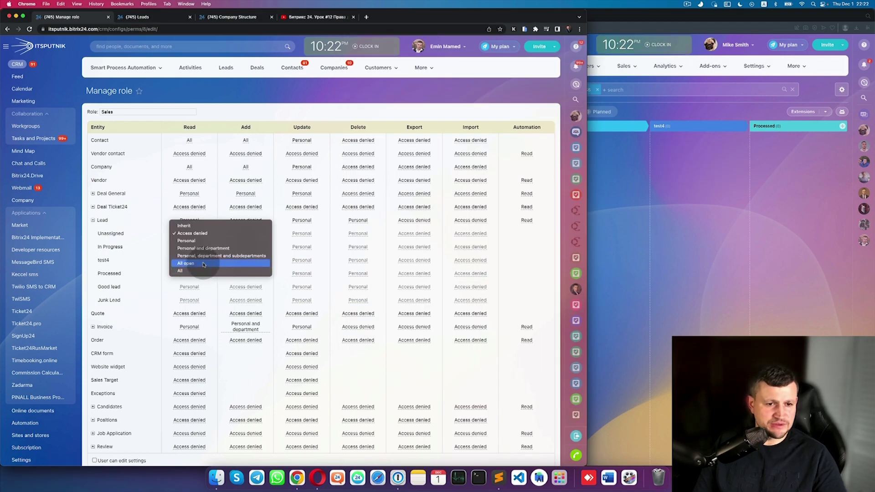
left_click(206, 248)
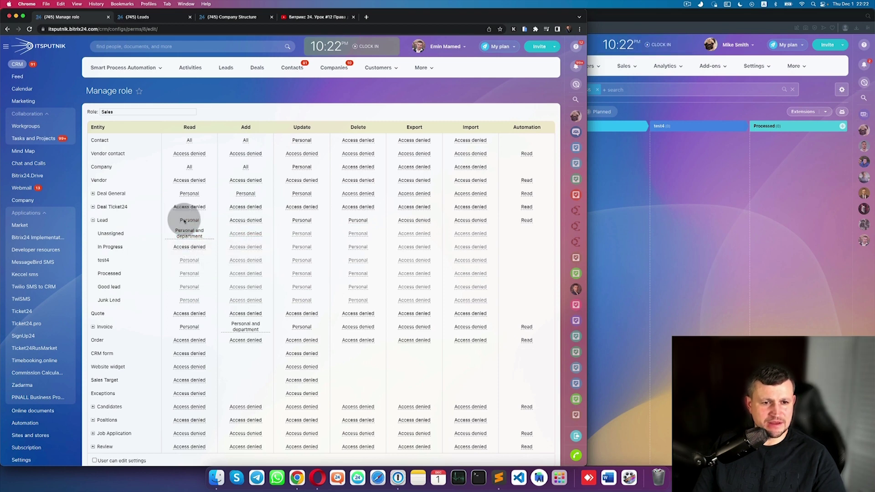
Set the Sales role's Lead Read and Add permissions to Personal and department, keep Update as Personal, and apply the changes.
left_click(93, 221)
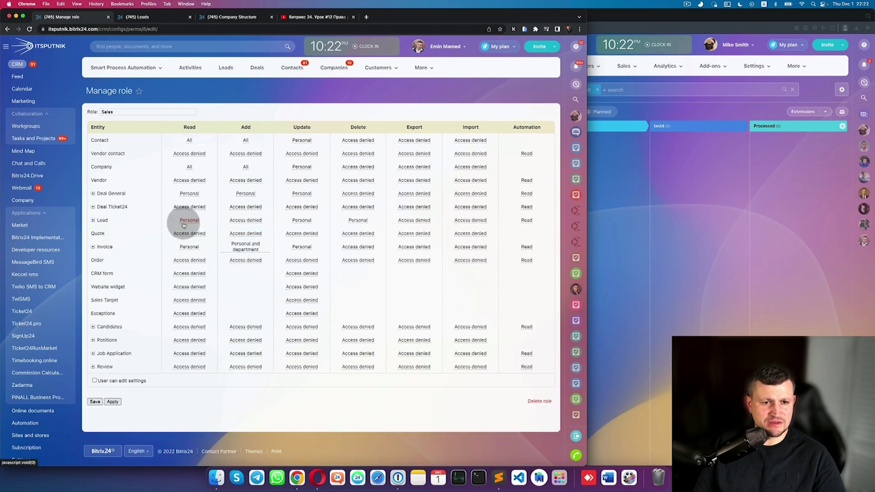
left_click(197, 220)
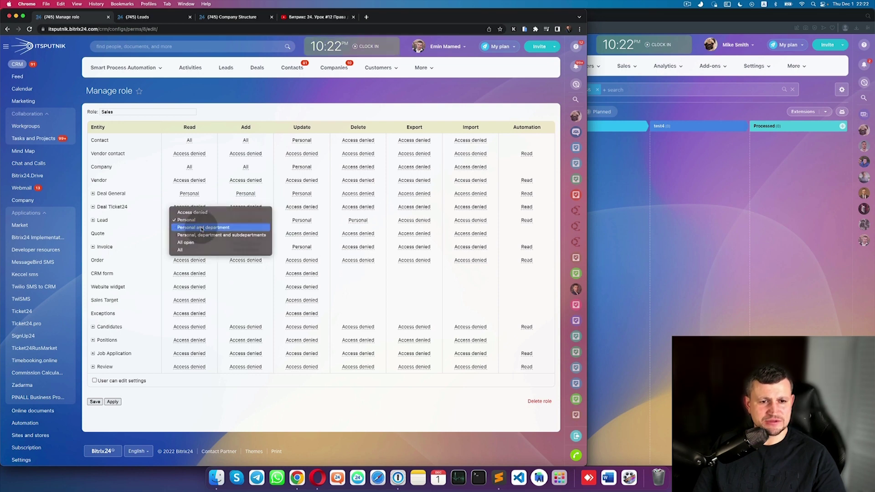
left_click(209, 227)
left_click(250, 220)
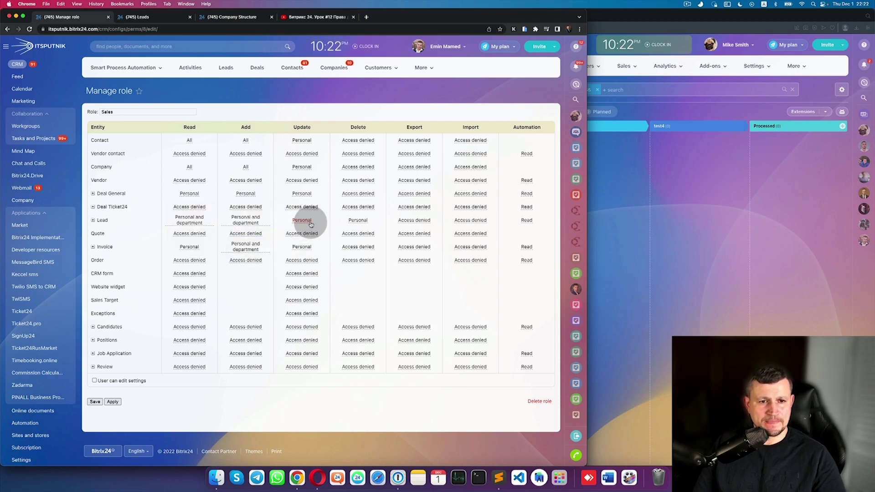
left_click(304, 221)
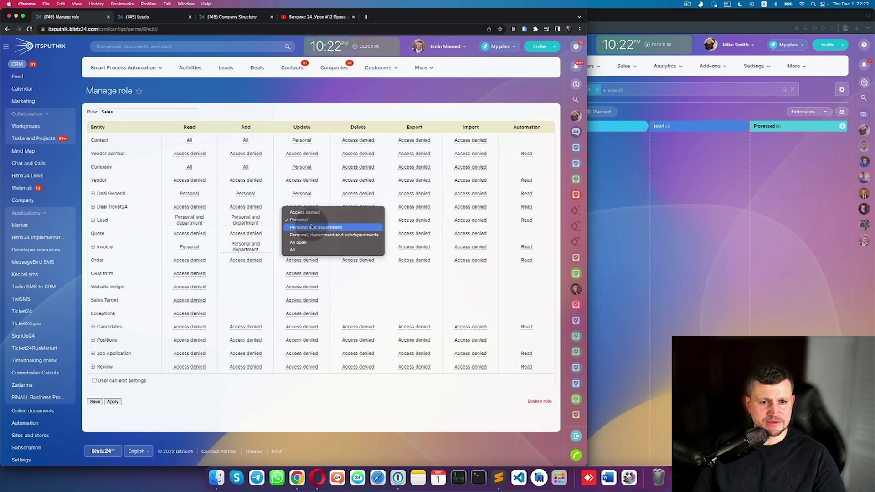
left_click(305, 220)
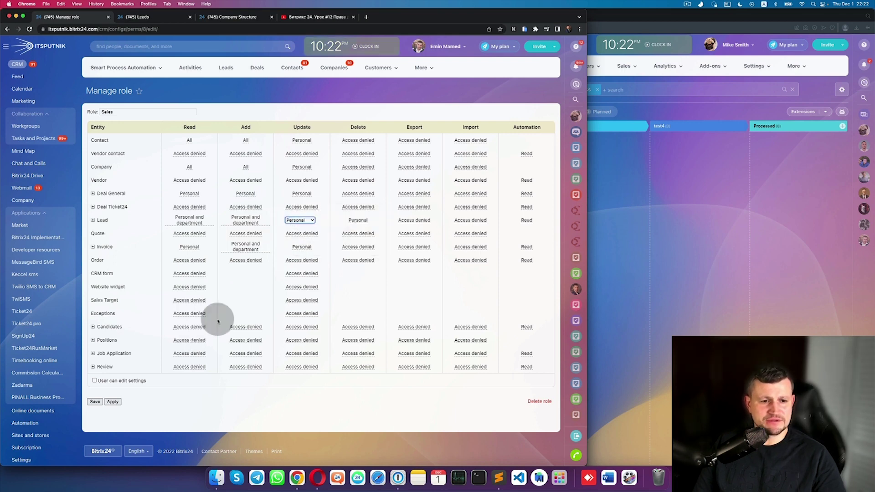
left_click(112, 402)
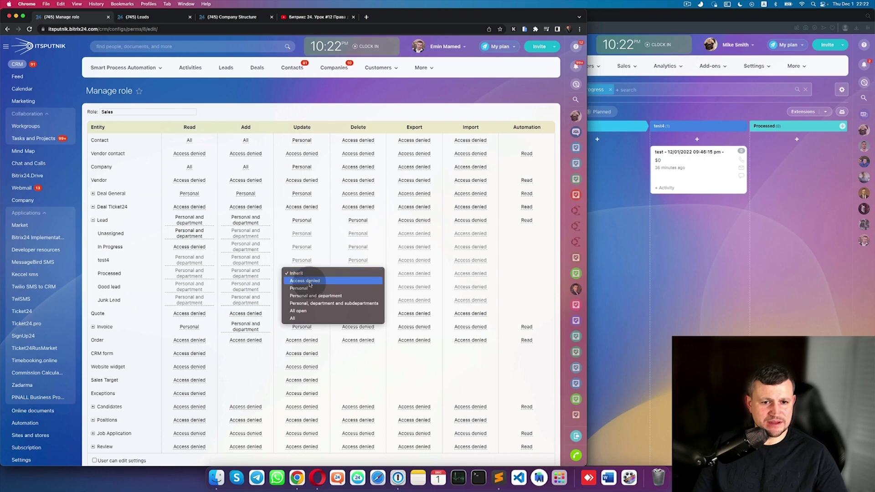
Apply Access denied as the Update permission for the Processed lead stage in the Sales role.
scroll(305, 283, "down", 2)
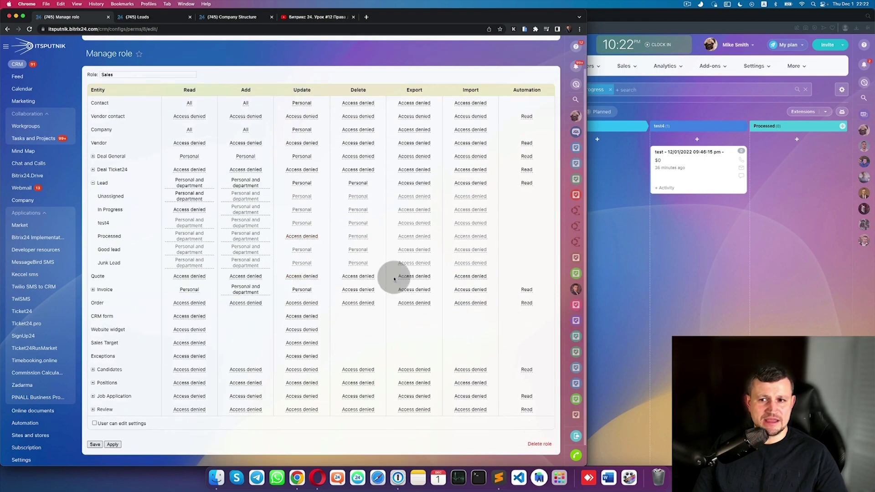
left_click(112, 444)
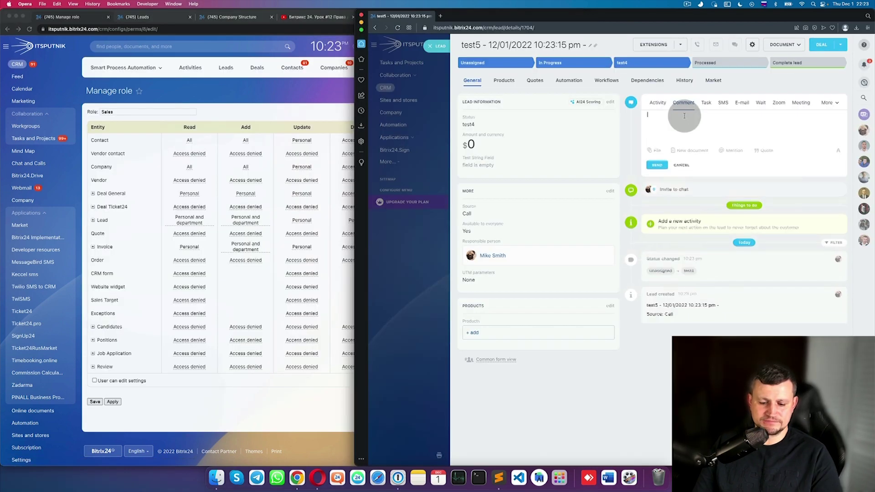
Post the comment "test" on the test5 lead in the sales employee's browser and discard the stray activity draft.
type("e")
key("BackSpace")
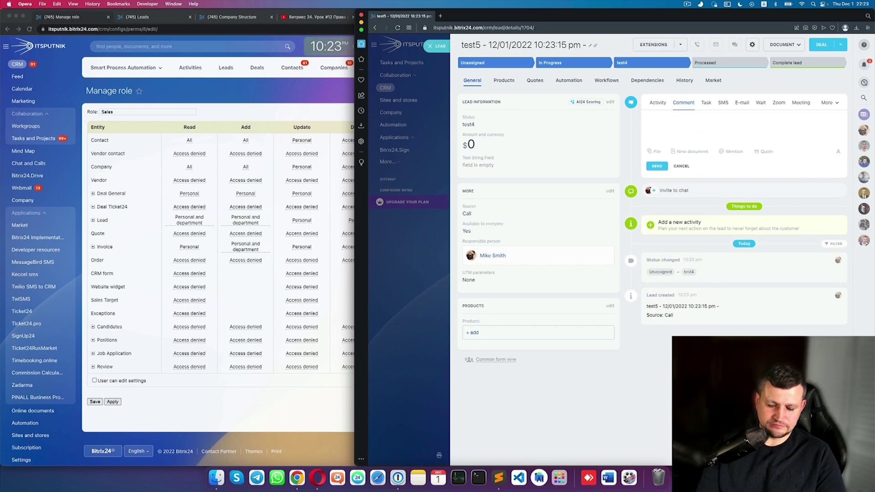
type("test")
left_click(656, 166)
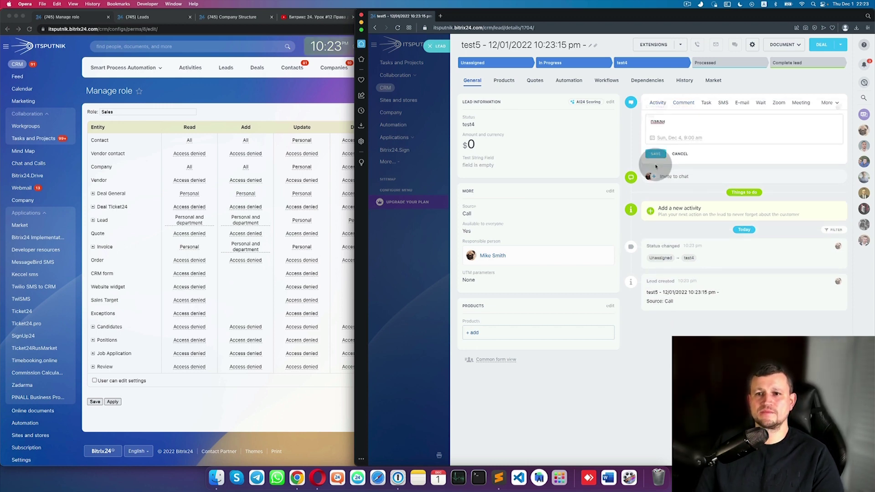
left_click(679, 154)
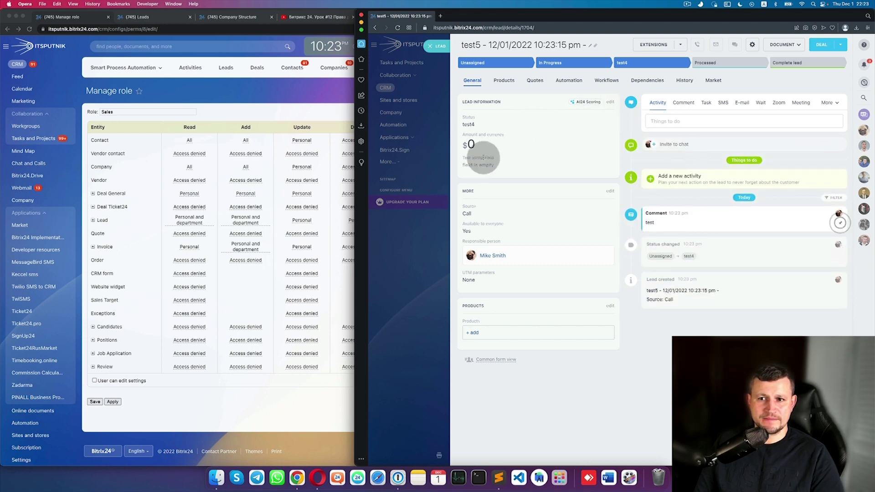
Close the test5 lead card and move the lead from test4 to the Processed stage.
left_click(401, 202)
left_click_drag(700, 171, 756, 177)
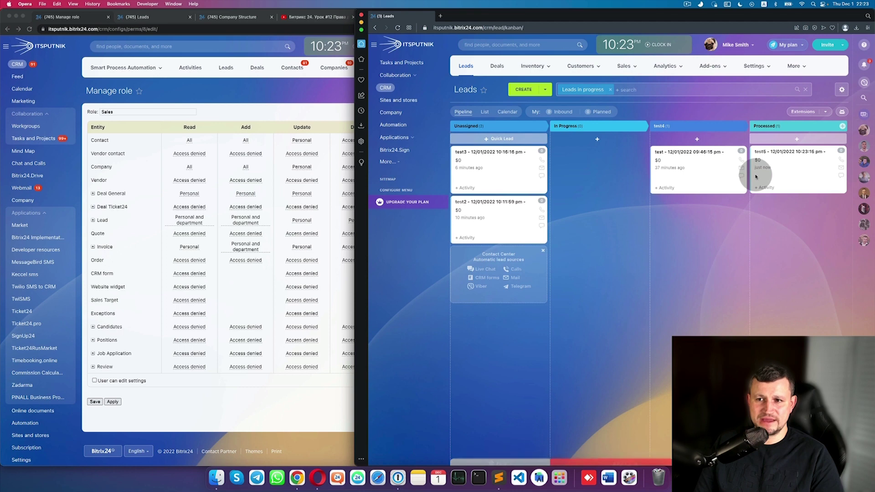
Open the test5 lead in Processed, check its editing options against the Sales role's permissions, and close the card.
left_click(794, 153)
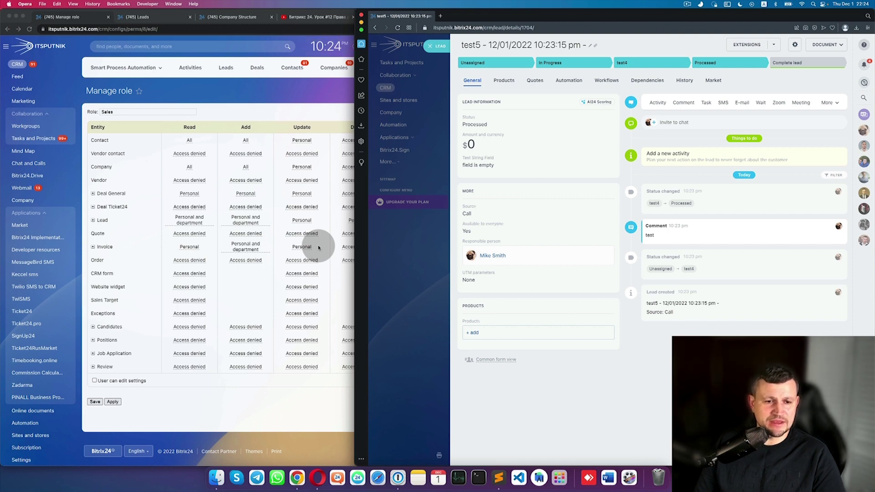
left_click(308, 85)
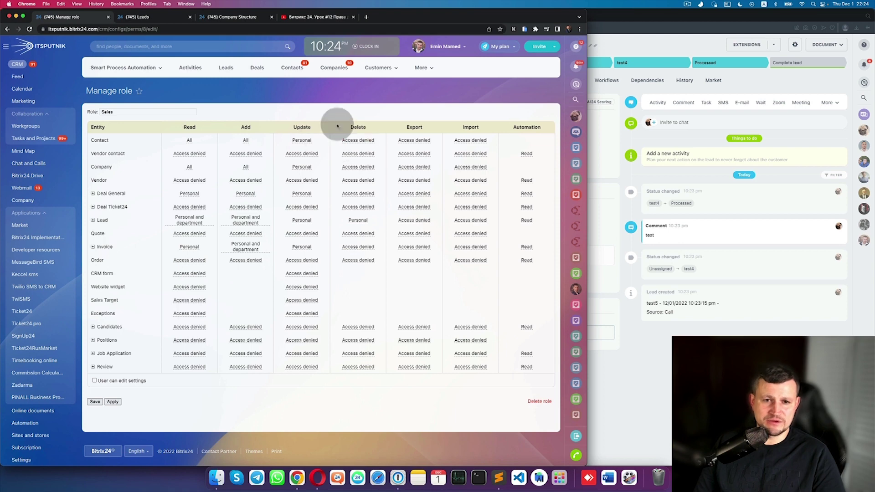
left_click(735, 351)
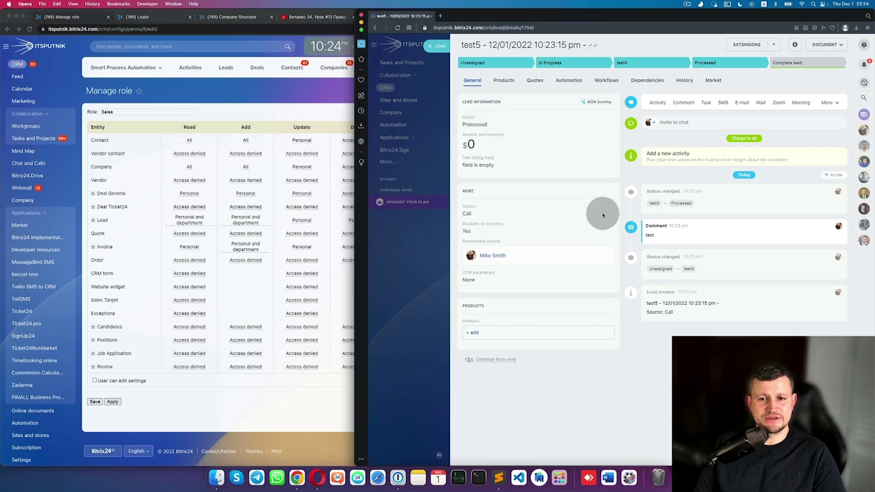
left_click(387, 266)
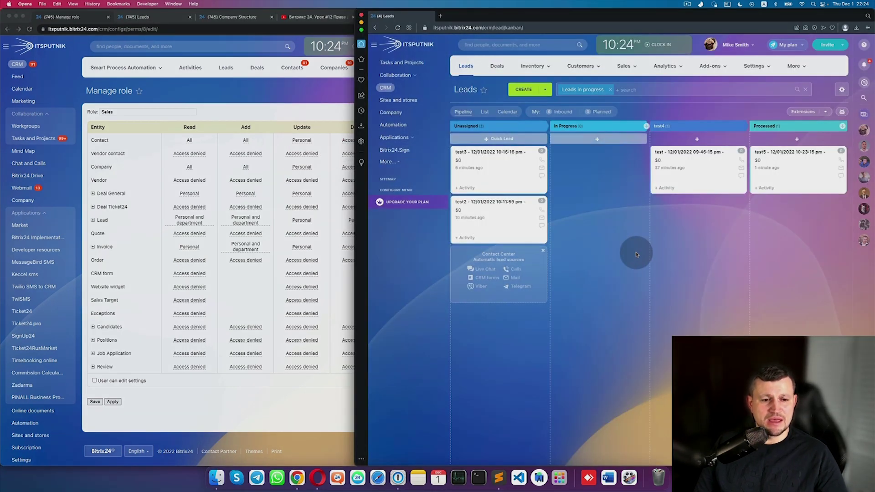